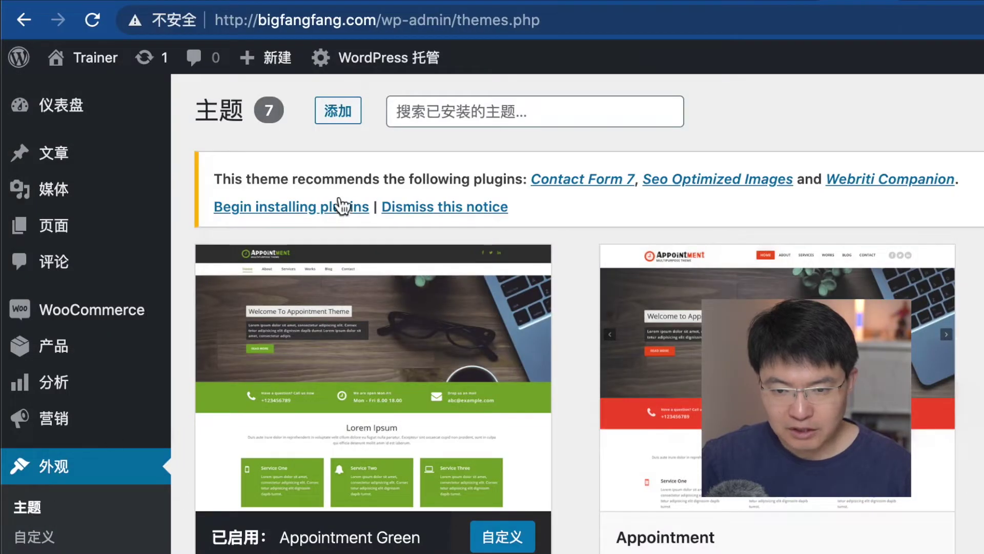
Upload the theme package innovation.zip from the 下载 folder, install it and activate the theme
left_click(340, 122)
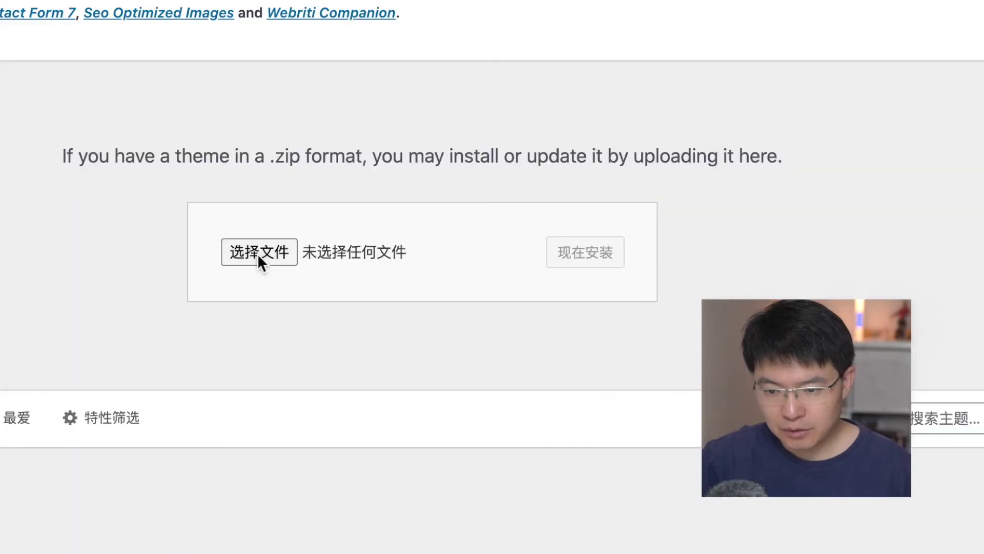
left_click(823, 406)
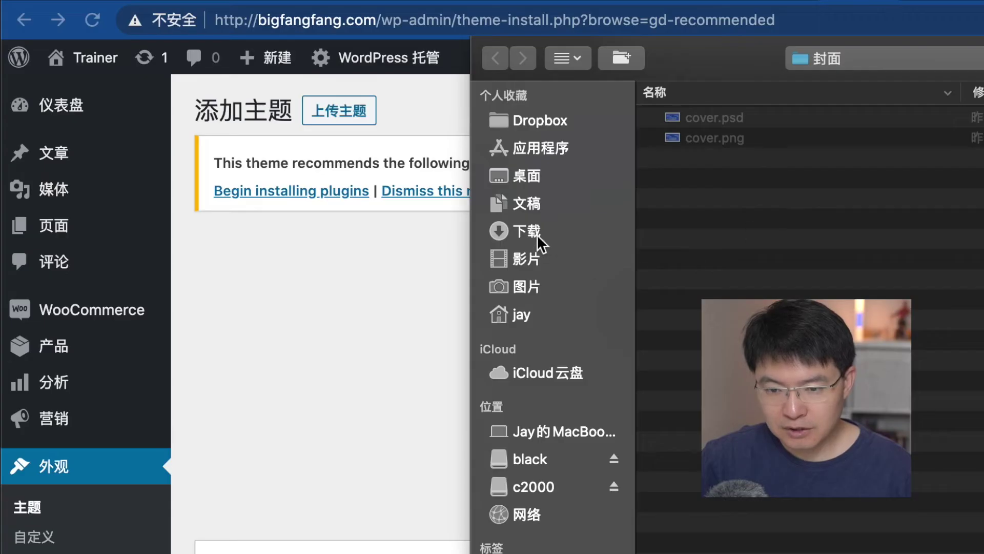
left_click(537, 237)
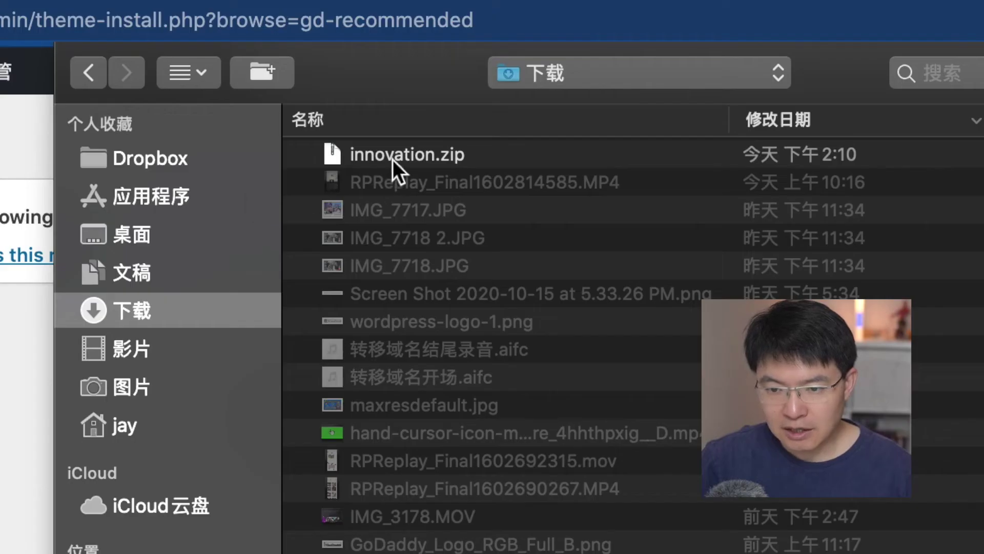
left_click(392, 159)
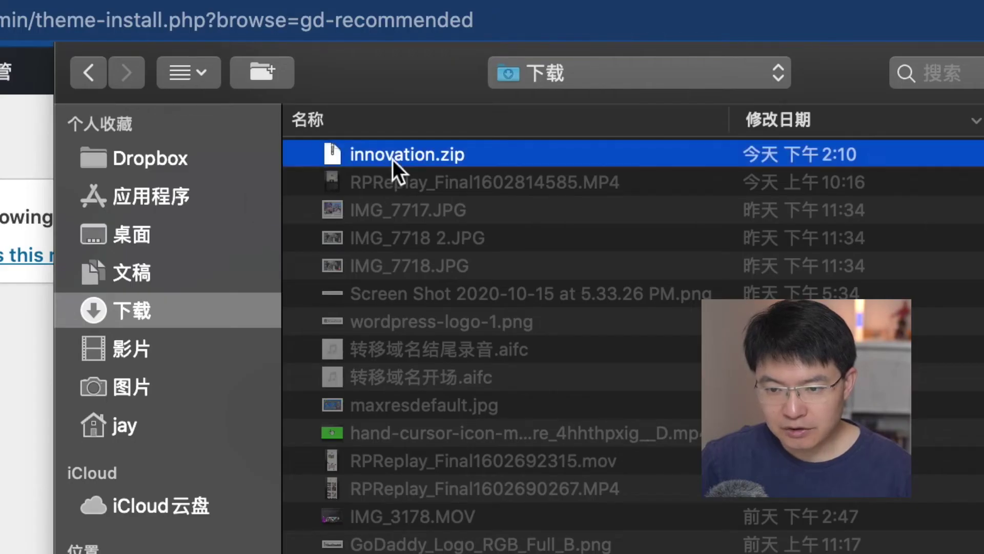
double_click(393, 159)
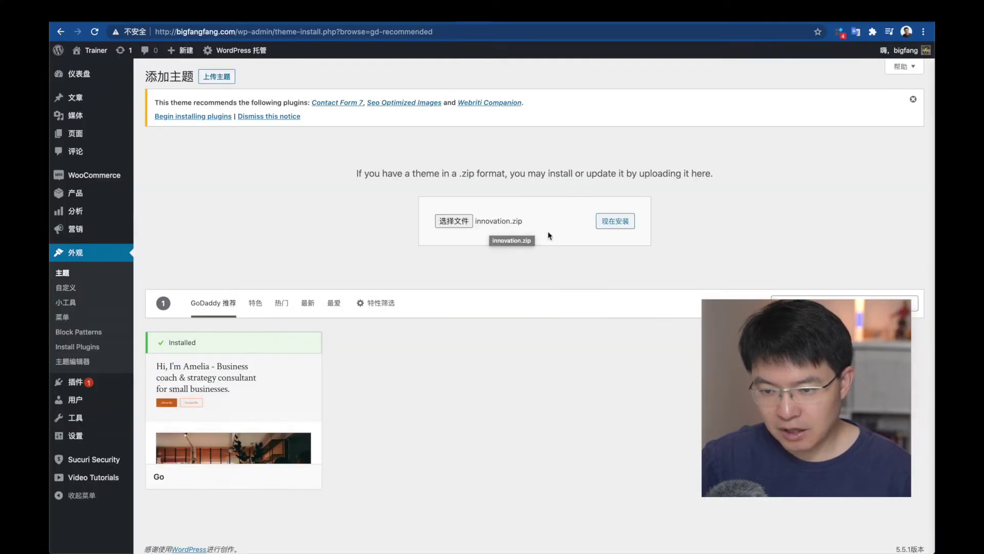
left_click(616, 221)
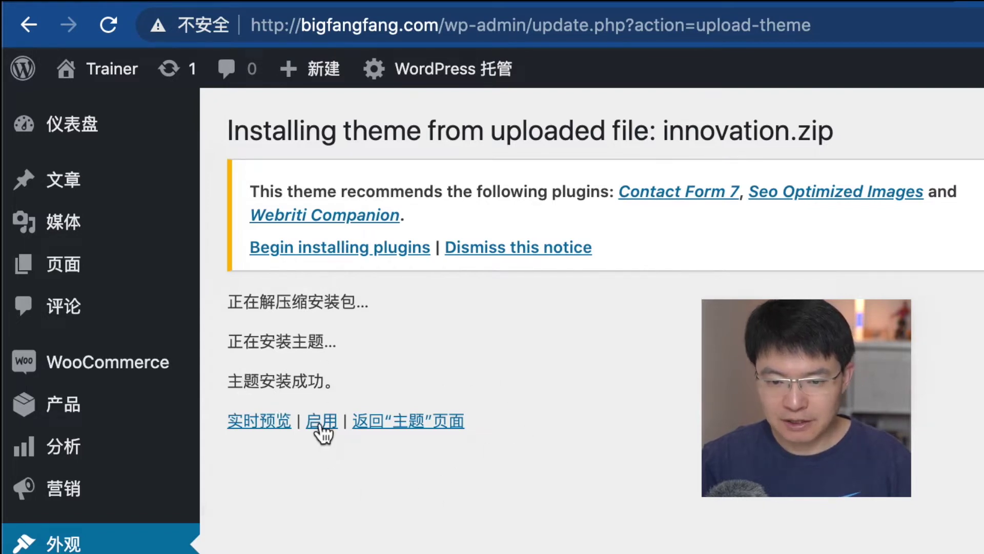
left_click(321, 423)
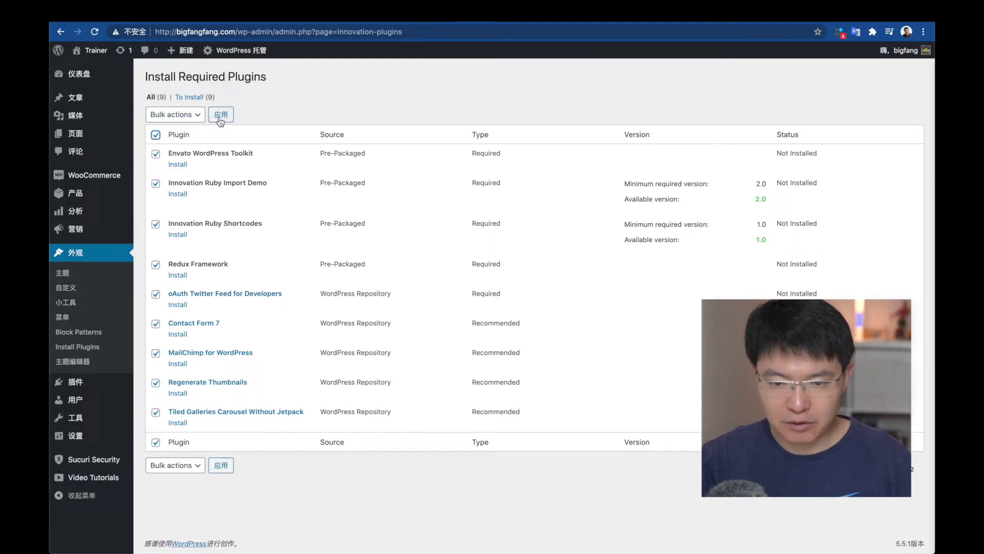
Bulk-install all nine plugins selected in the theme's required plugins list
left_click(175, 465)
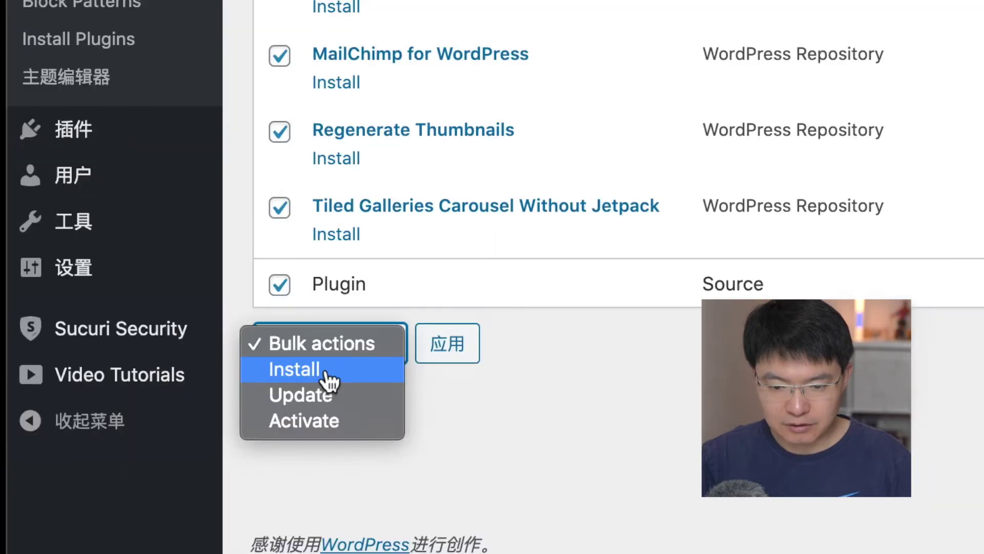
left_click(329, 379)
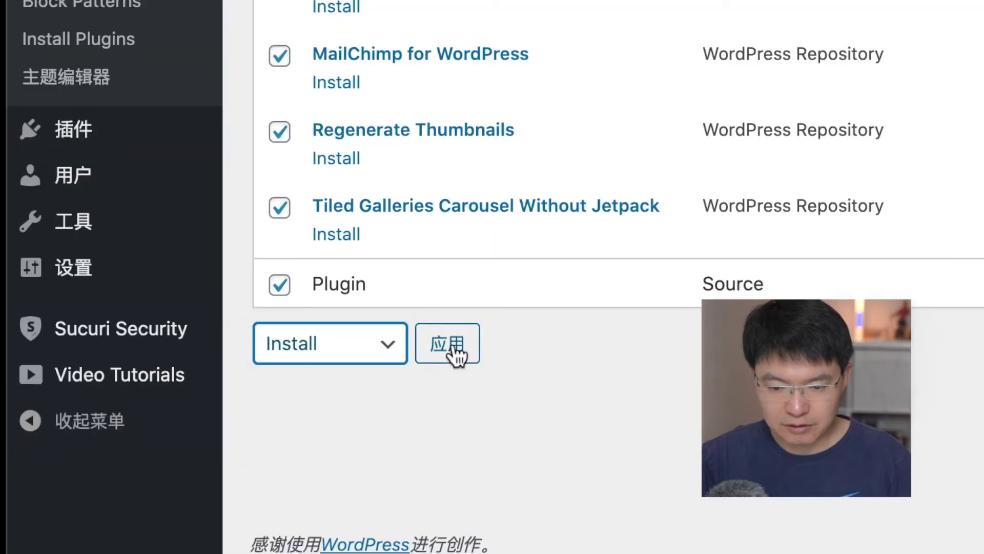
left_click(450, 355)
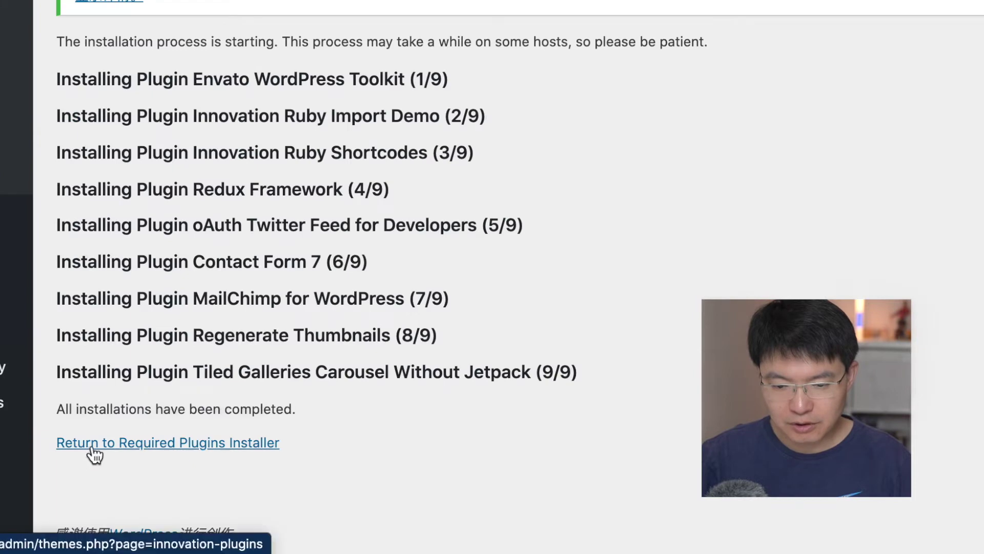
Return to the required plugins installer and bulk-activate all the installed plugins
left_click(126, 448)
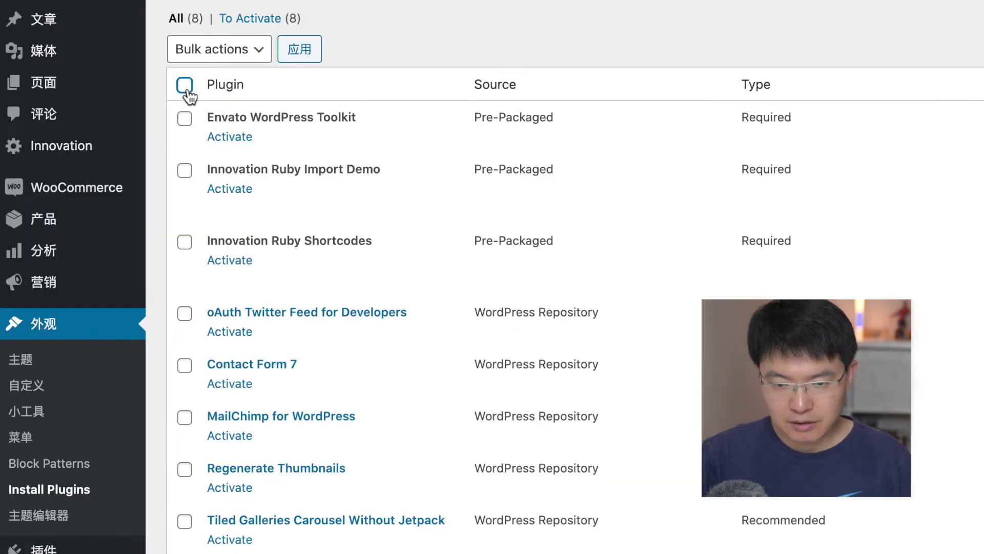
left_click(155, 166)
scroll(255, 478, "down", 3)
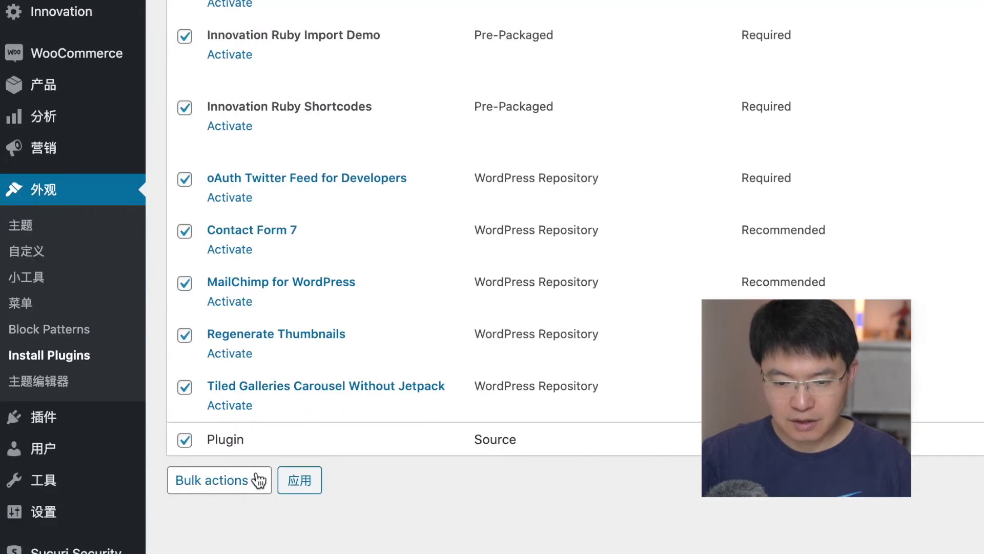
left_click(258, 485)
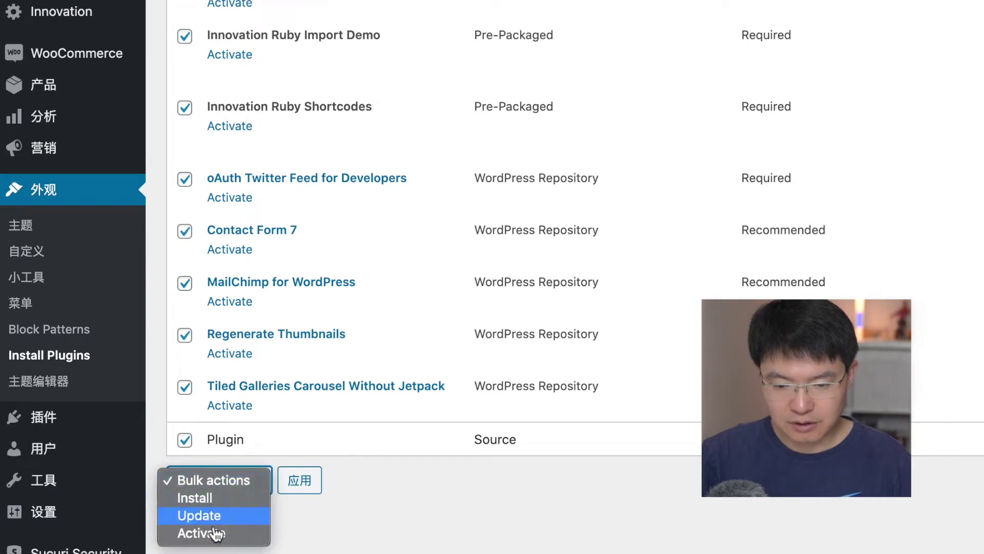
left_click(187, 536)
left_click(307, 488)
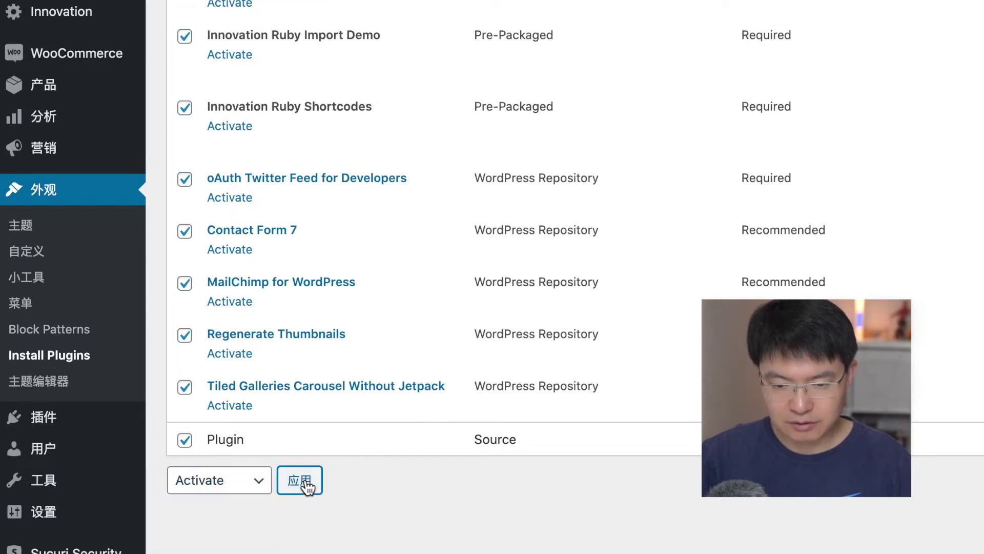
Open the installed plugins page and reload the site's home page to check the new theme
mouse_move(54, 425)
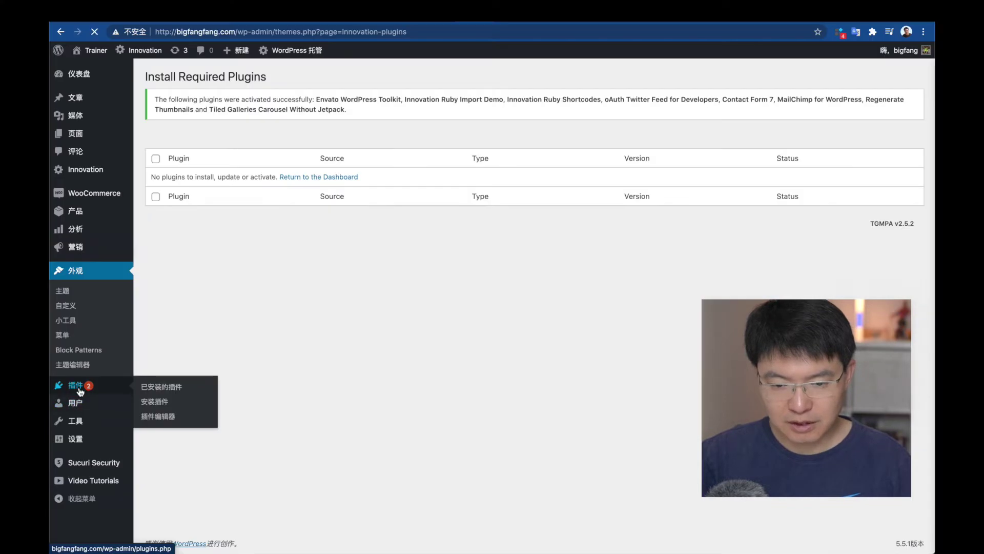
left_click(76, 387)
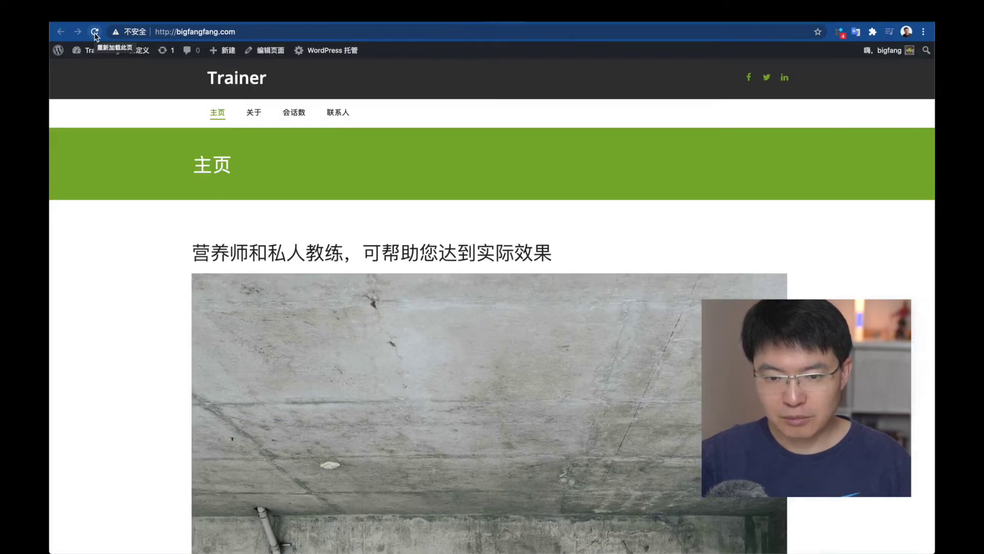
left_click(94, 31)
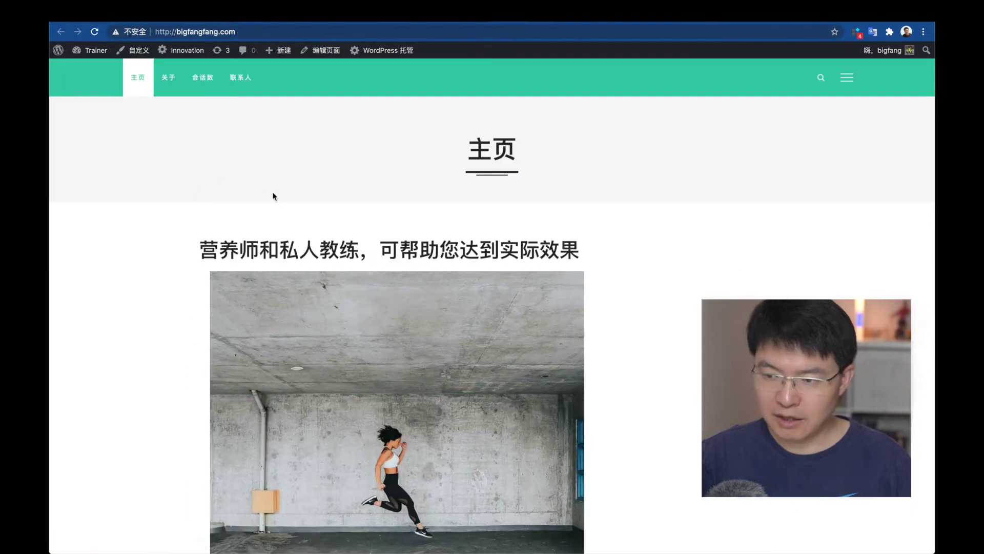
left_click(474, 21)
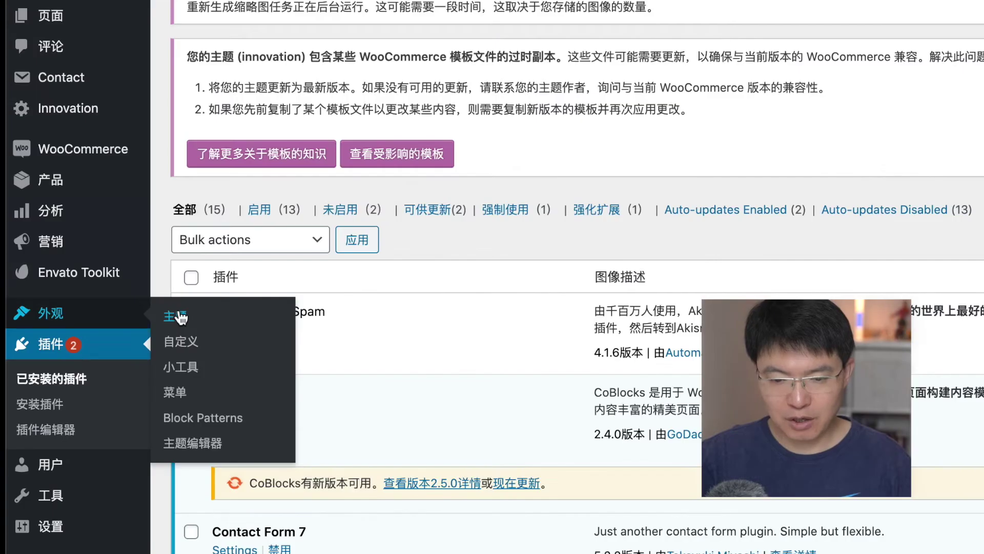
Check the active theme in the installed themes list and open the Innovation theme's Demo Importer
left_click(144, 307)
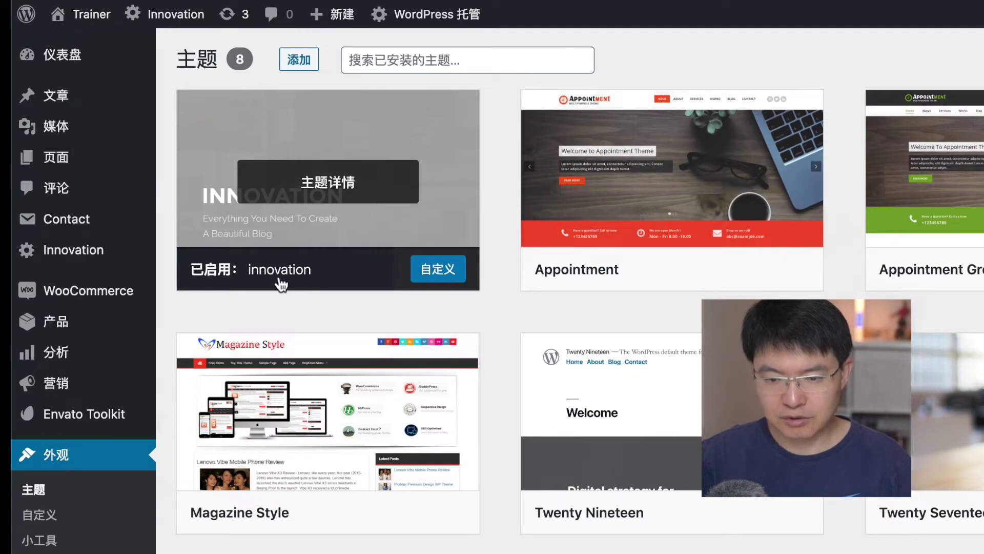
scroll(66, 233, "down", 1)
mouse_move(66, 233)
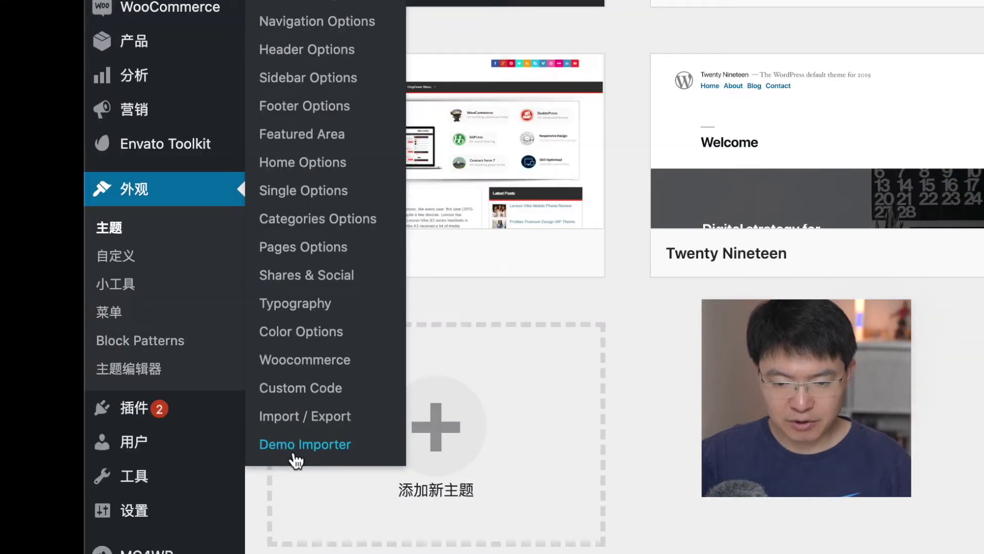
left_click(330, 450)
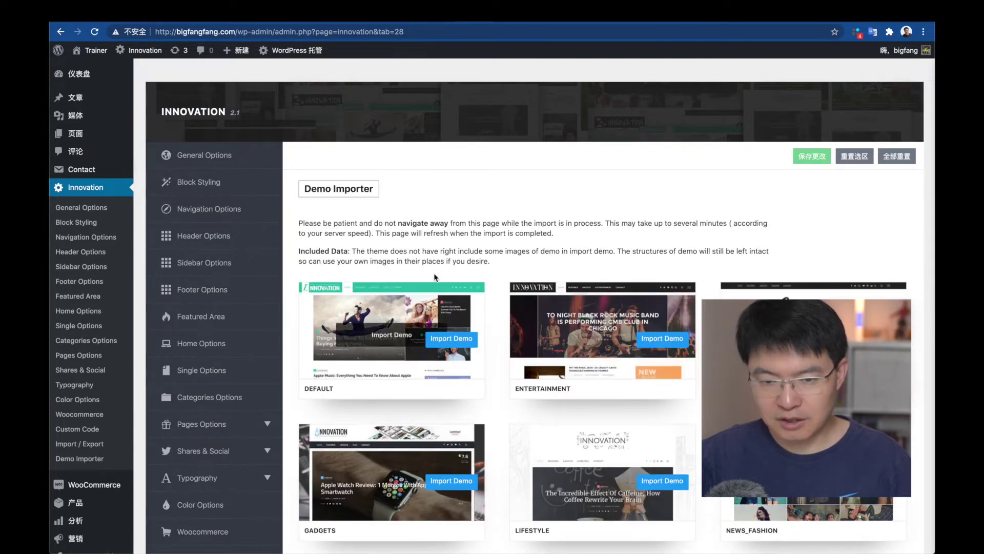
Browse the available demo designs, import the NEWS_TECH demo and confirm the import
scroll(346, 404, "down", 3)
scroll(603, 308, "down", 5)
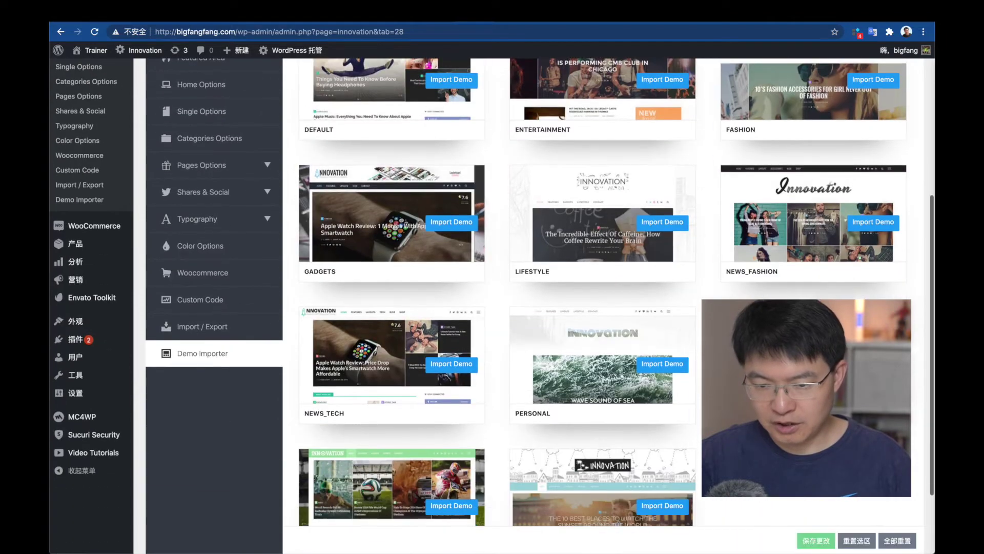
scroll(381, 385, "up", 1)
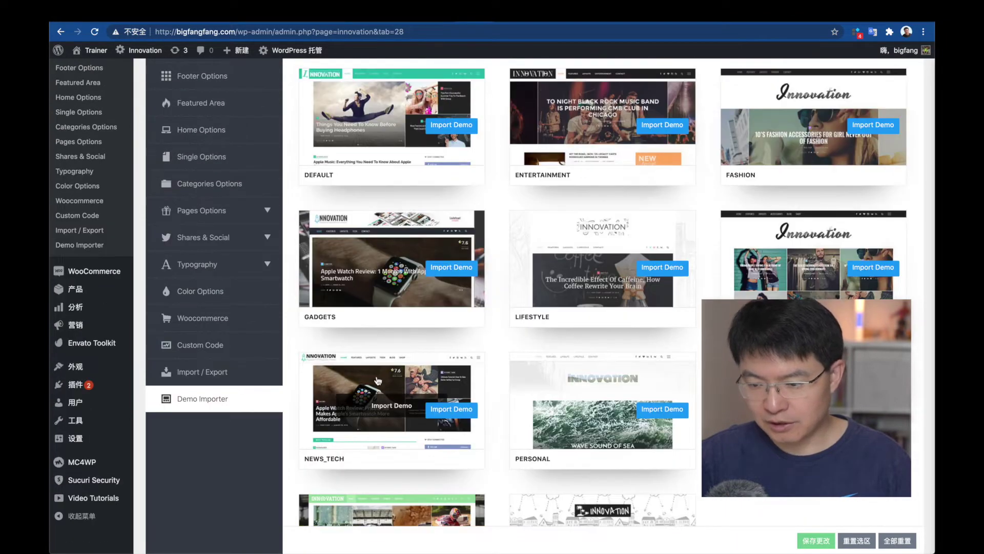
scroll(377, 380, "down", 5)
left_click(455, 257)
left_click(586, 92)
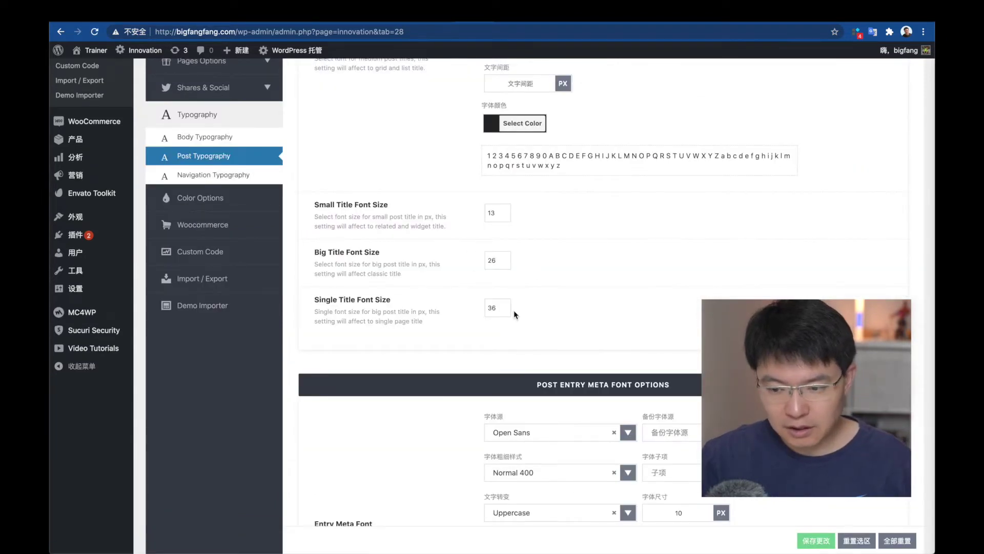
Reload the site's home page and examine the imported demo's header, featured posts, article sections and sidebar
scroll(513, 309, "down", 10)
scroll(433, 130, "up", 20)
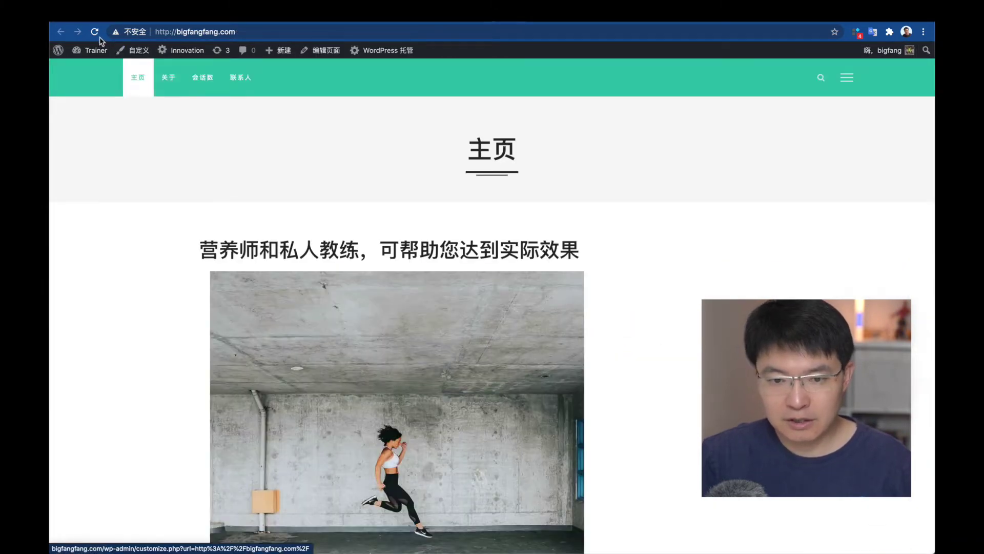
left_click(94, 32)
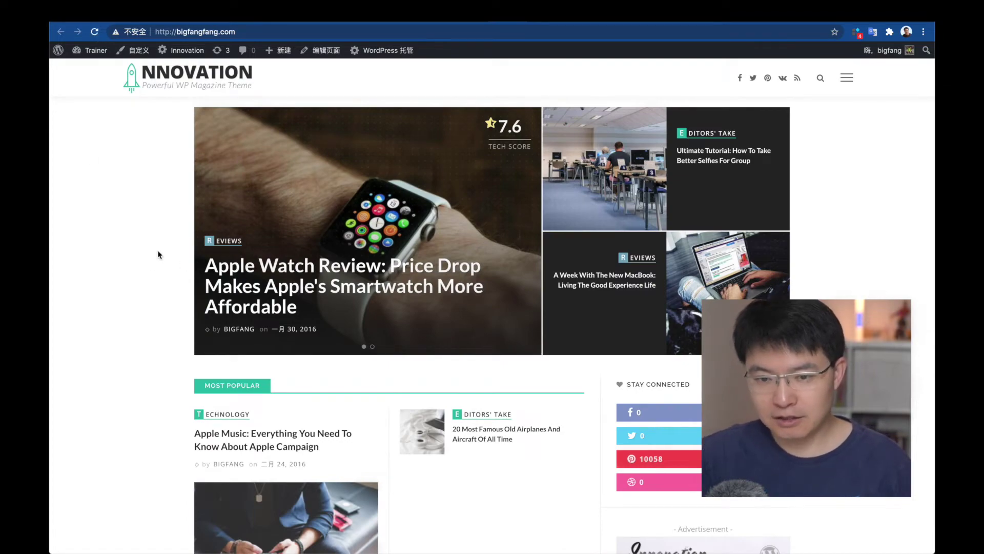
scroll(308, 335, "down", 3)
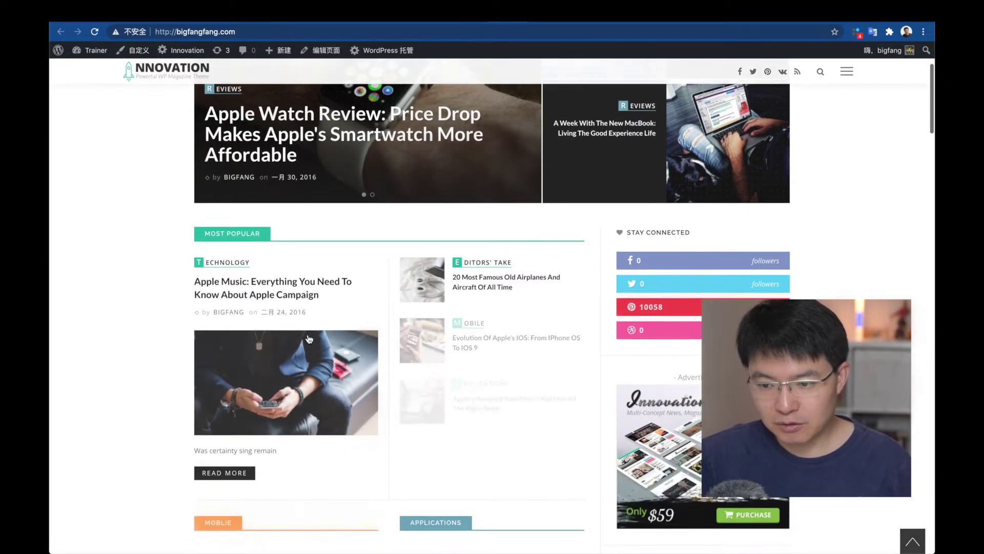
scroll(307, 335, "down", 4)
scroll(458, 216, "up", 7)
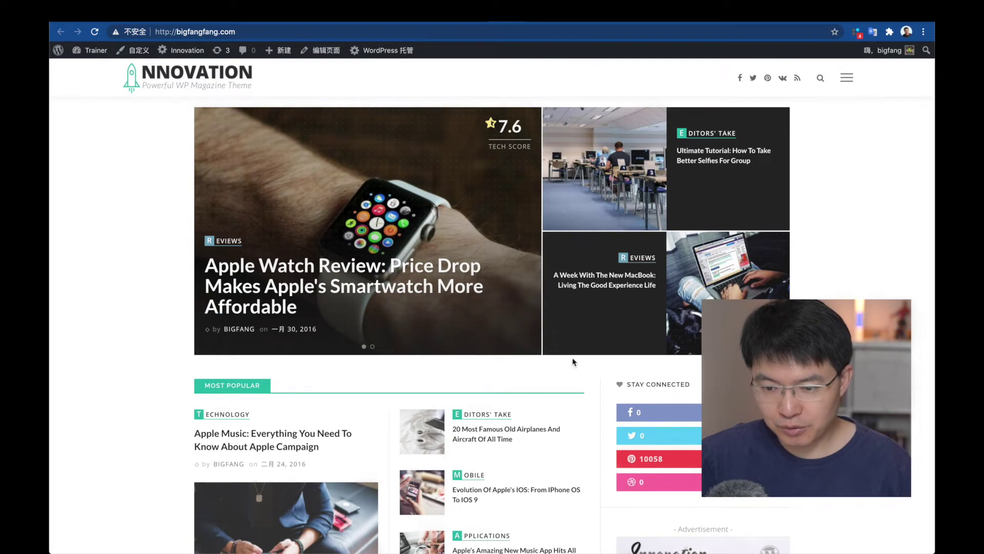
scroll(447, 216, "down", 6)
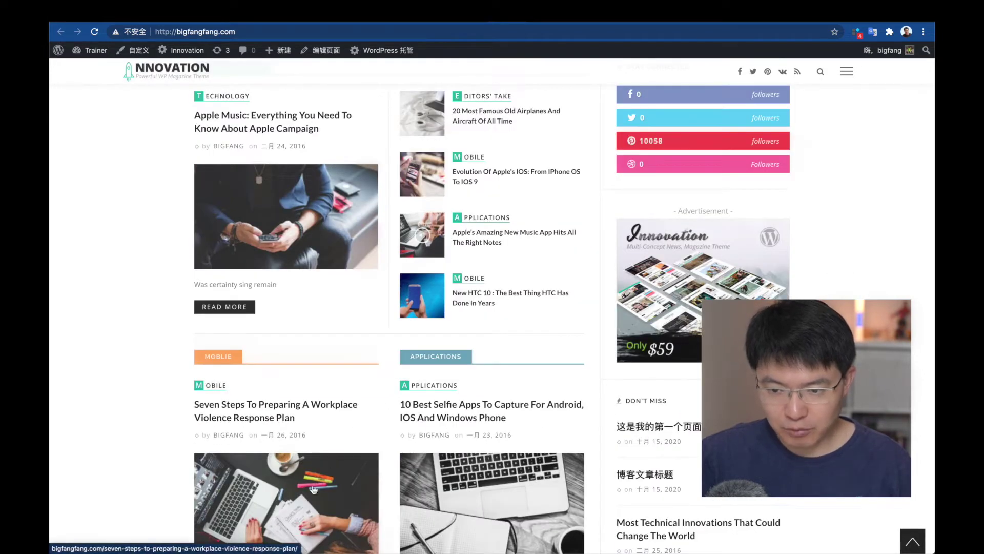
scroll(475, 511, "up", 1)
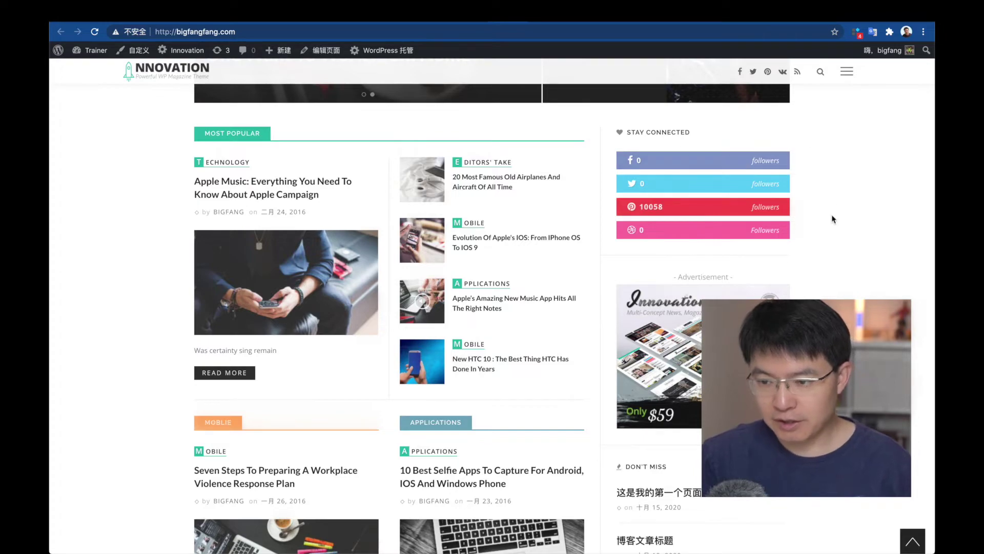
scroll(287, 282, "down", 1)
scroll(205, 257, "up", 8)
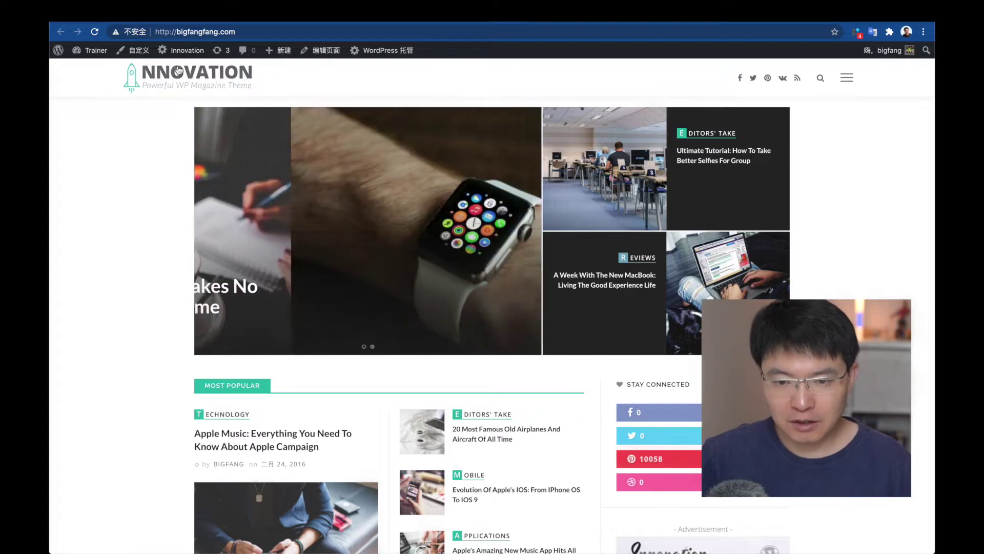
scroll(159, 329, "down", 3)
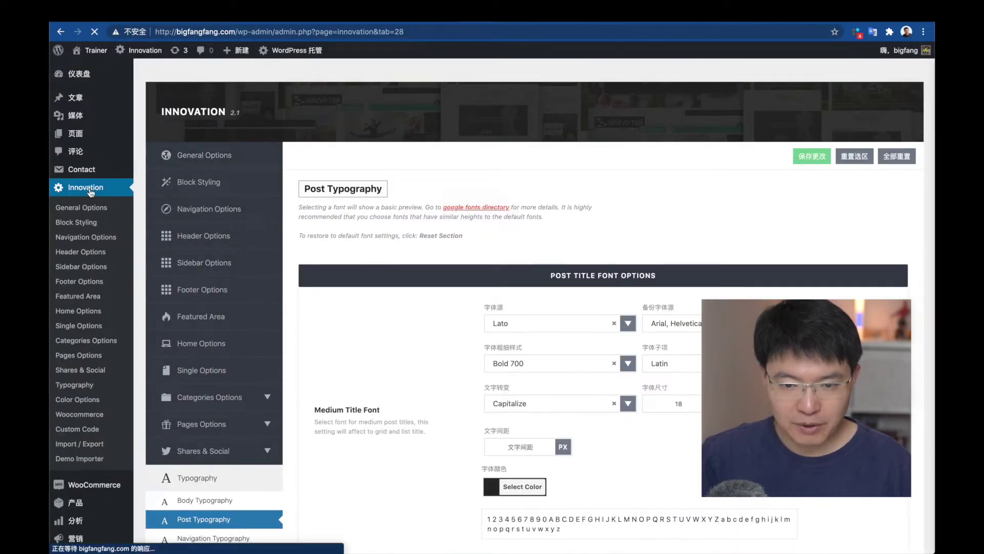
Open the Innovation theme's General Options and view the available choices for Main Site Layout
left_click(96, 205)
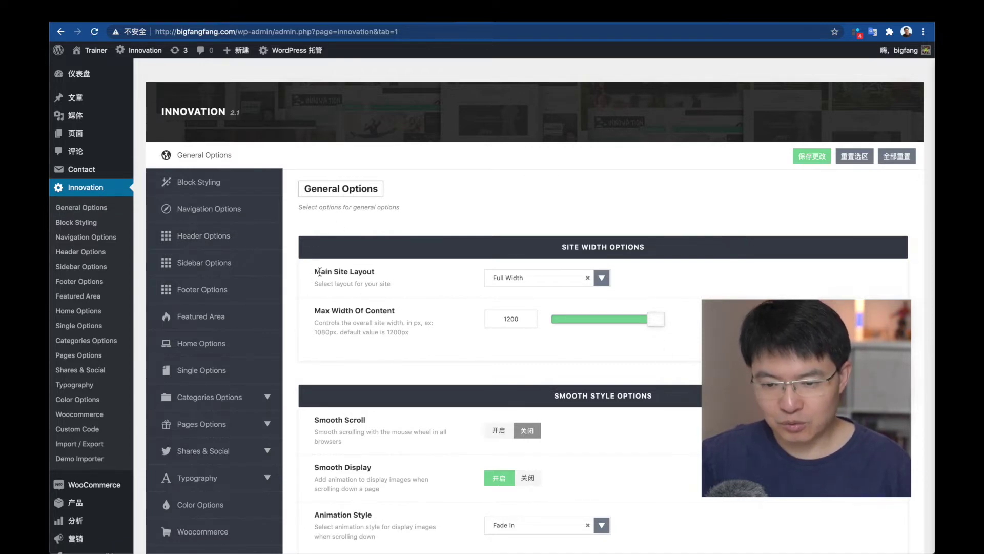
left_click(599, 279)
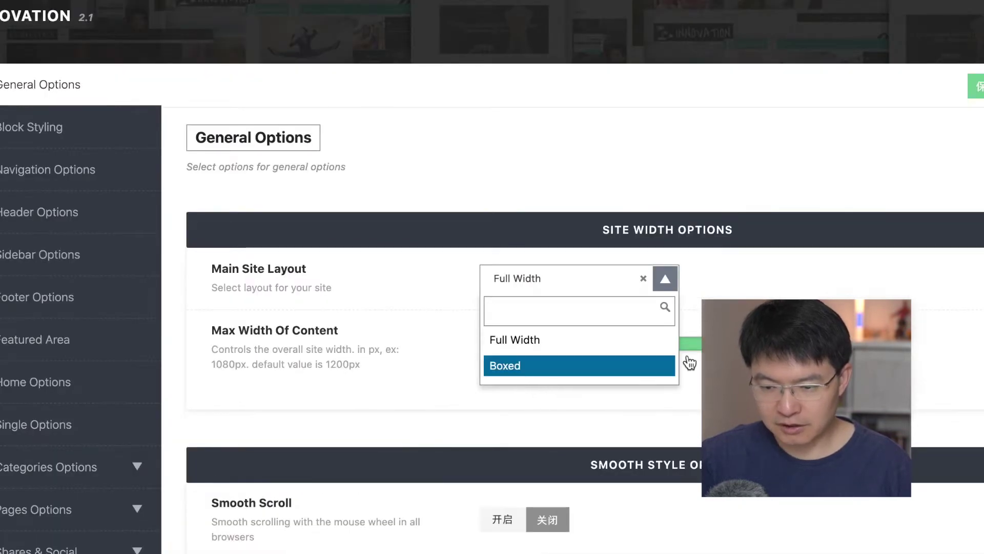
left_click(689, 363)
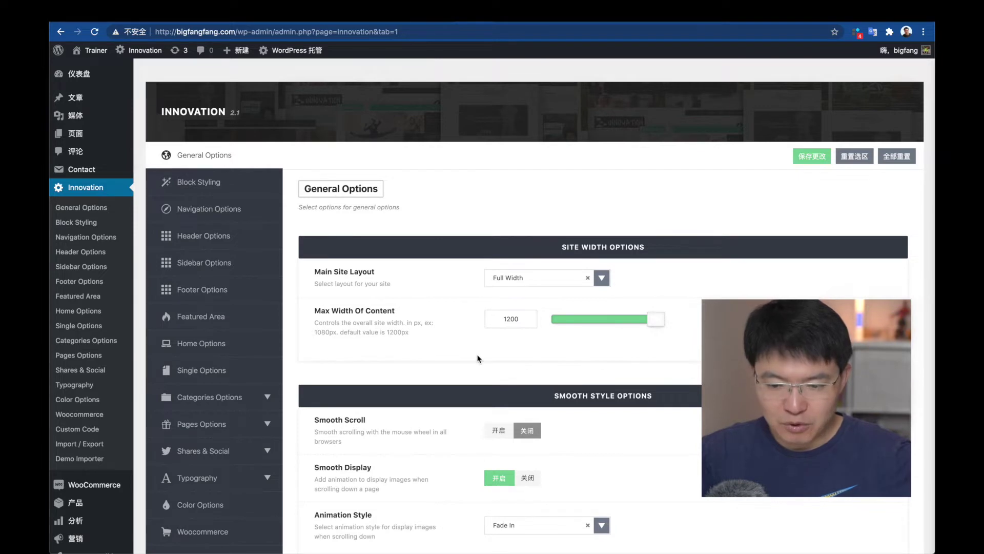
Review the site width and smooth style settings in General Options, then the Block Styling and Entry Meta options
scroll(494, 260, "down", 3)
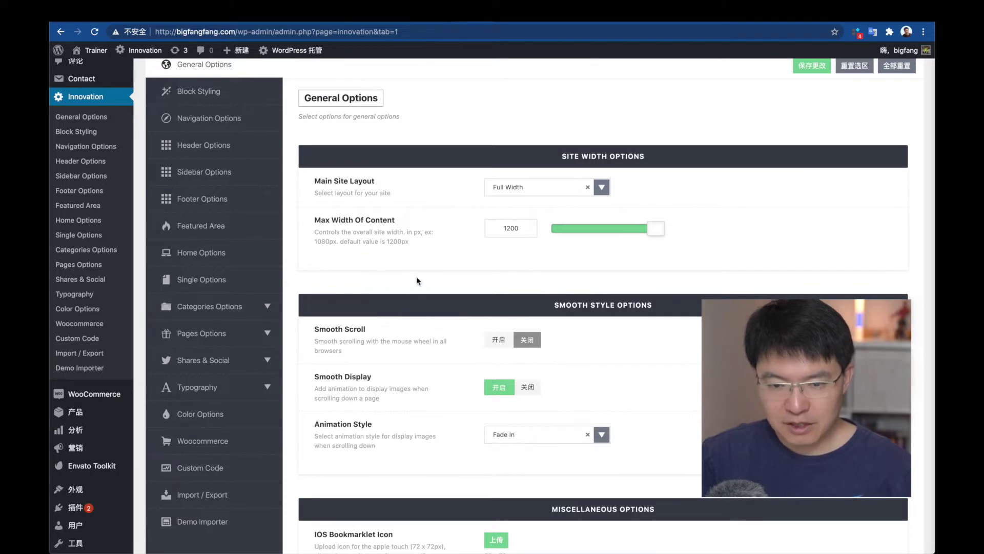
scroll(257, 179, "up", 3)
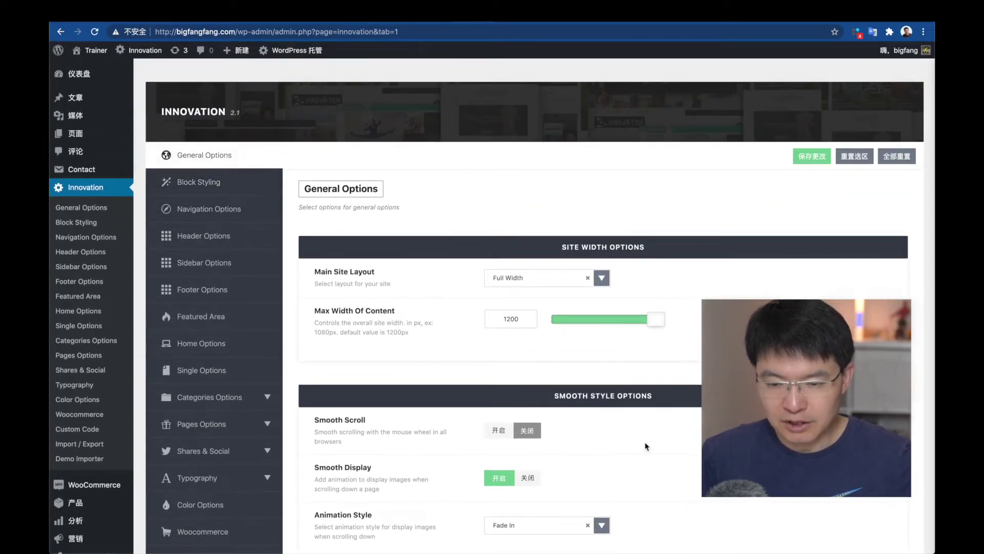
scroll(458, 367, "down", 6)
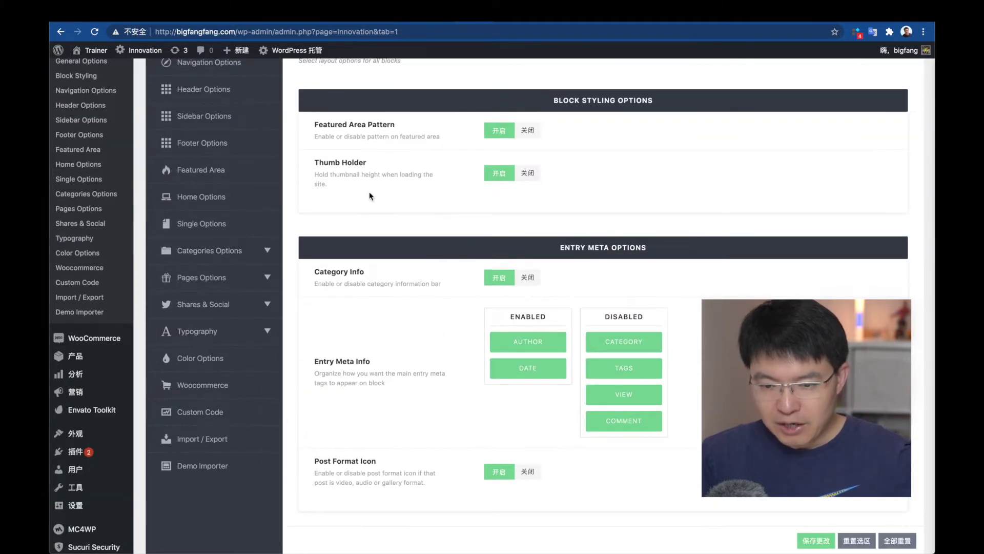
scroll(505, 217, "up", 2)
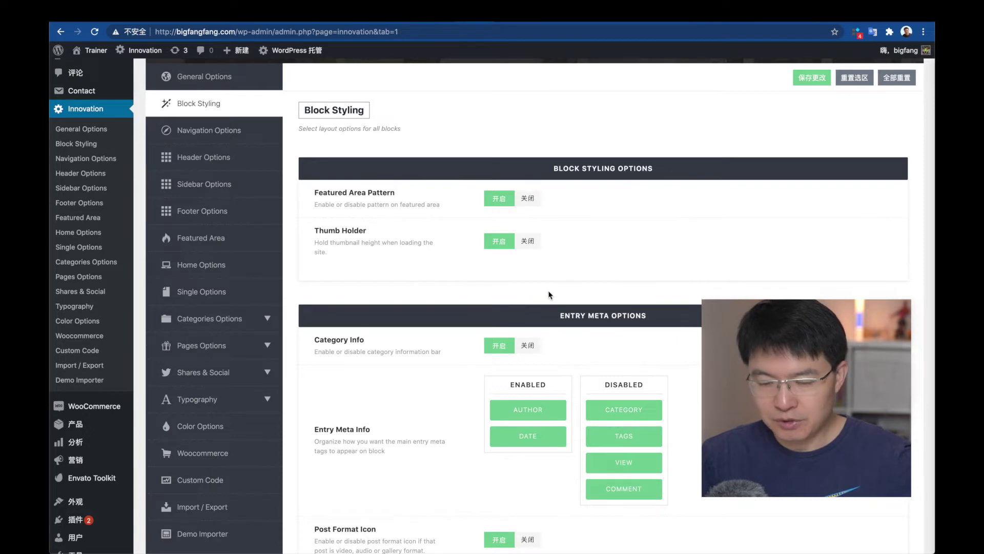
scroll(550, 294, "down", 2)
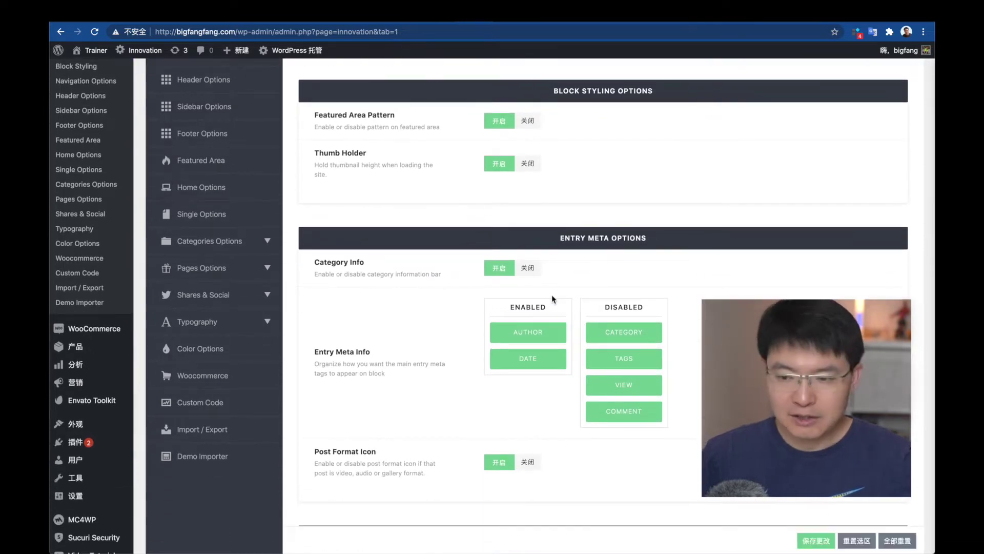
scroll(307, 169, "up", 2)
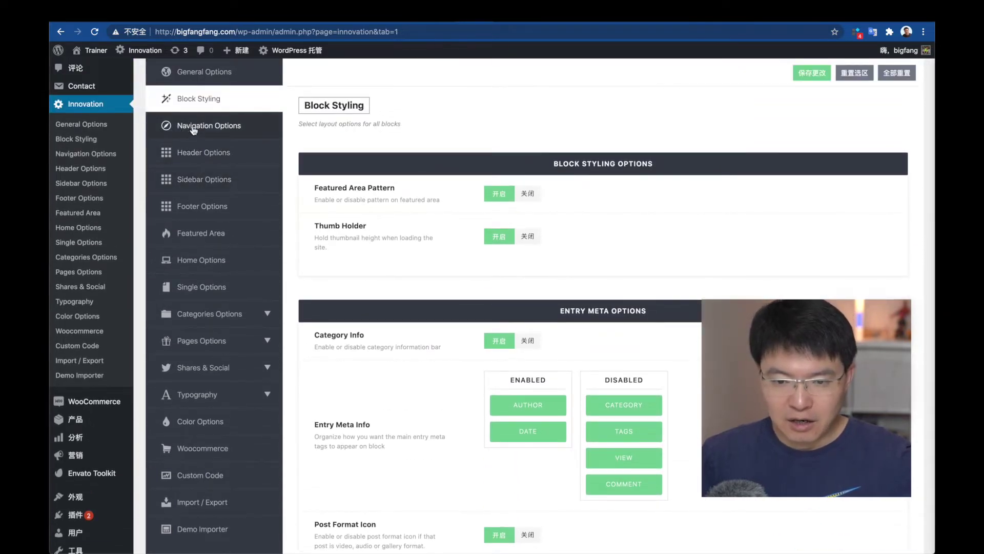
Enable Show Color Of Social Icon in the Navigation Options, save the change and reload the site's home page
left_click(194, 128)
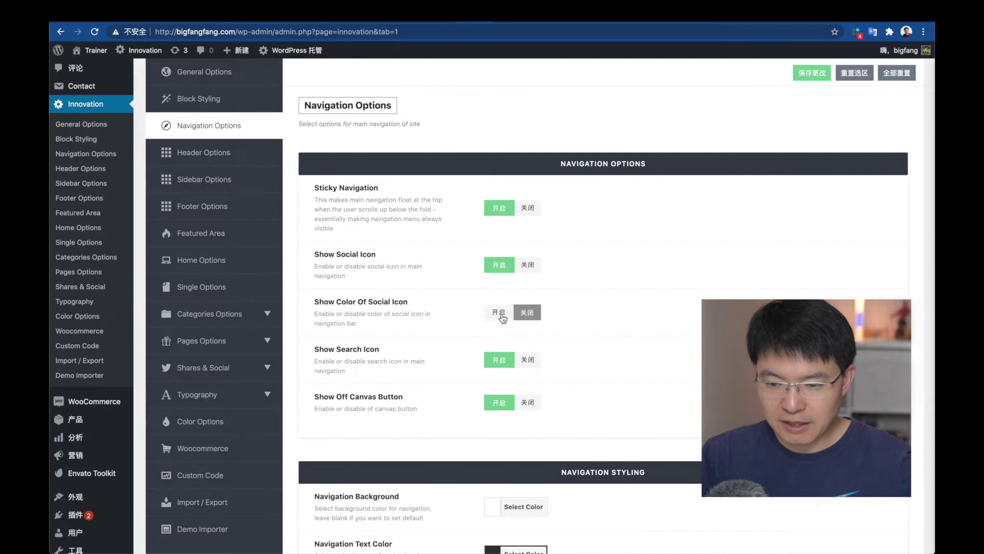
left_click(501, 314)
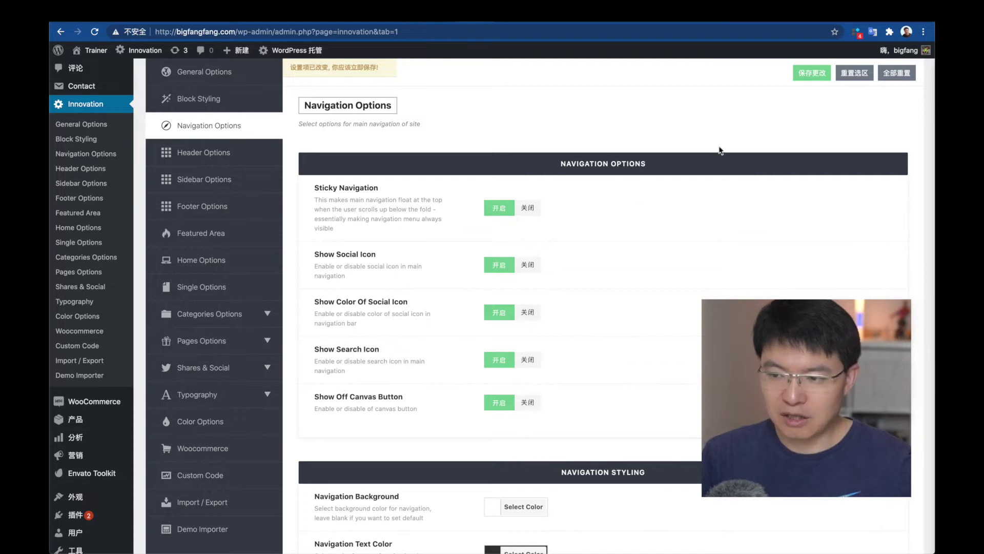
left_click(811, 76)
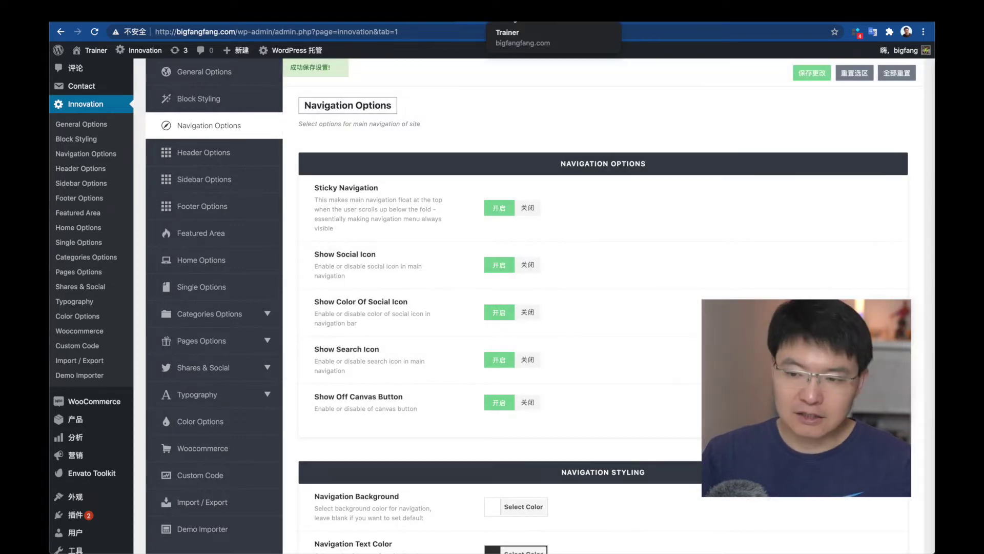
left_click(512, 14)
left_click(95, 33)
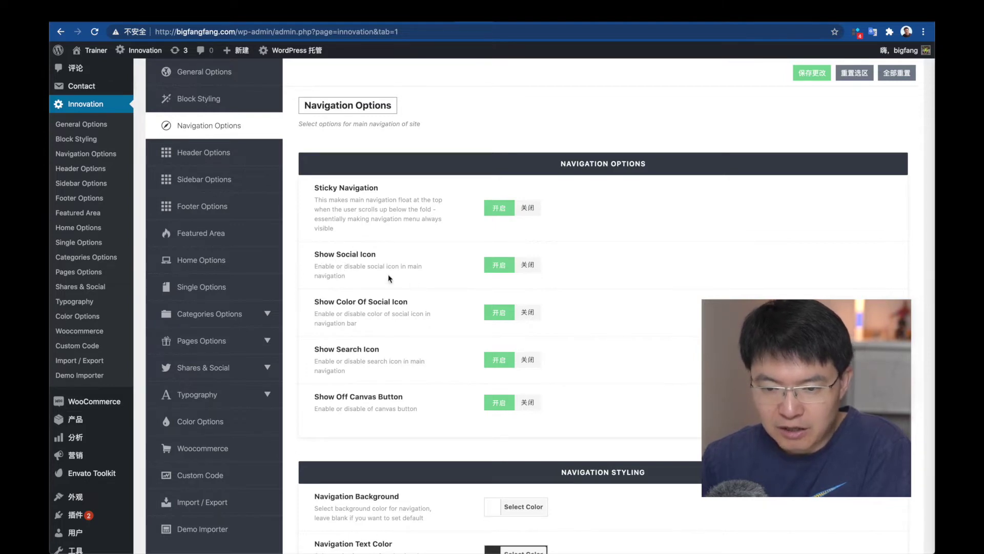
Translate the words "Canvas Button" in the Show Off Canvas Button option's label
scroll(325, 373, "up", 1)
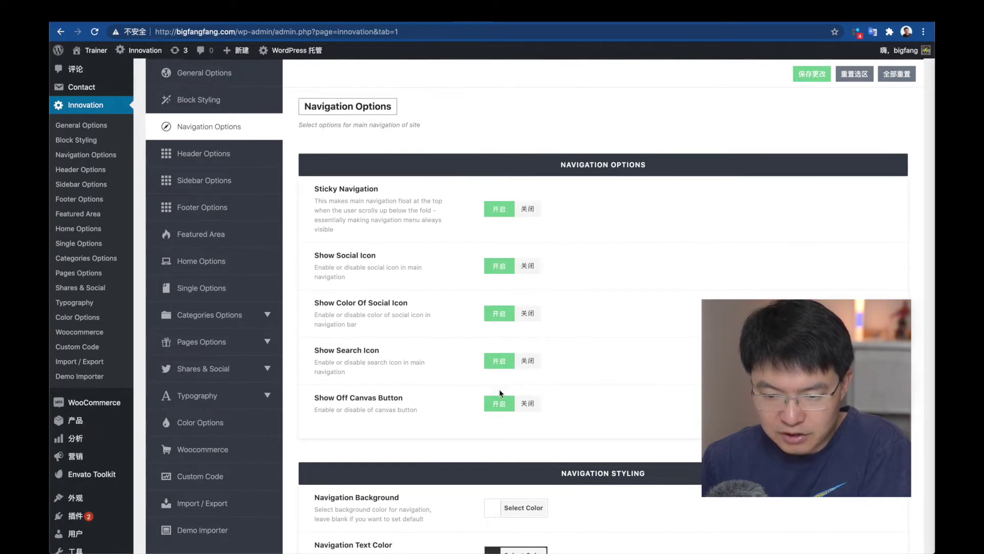
left_click_drag(413, 397, 355, 399)
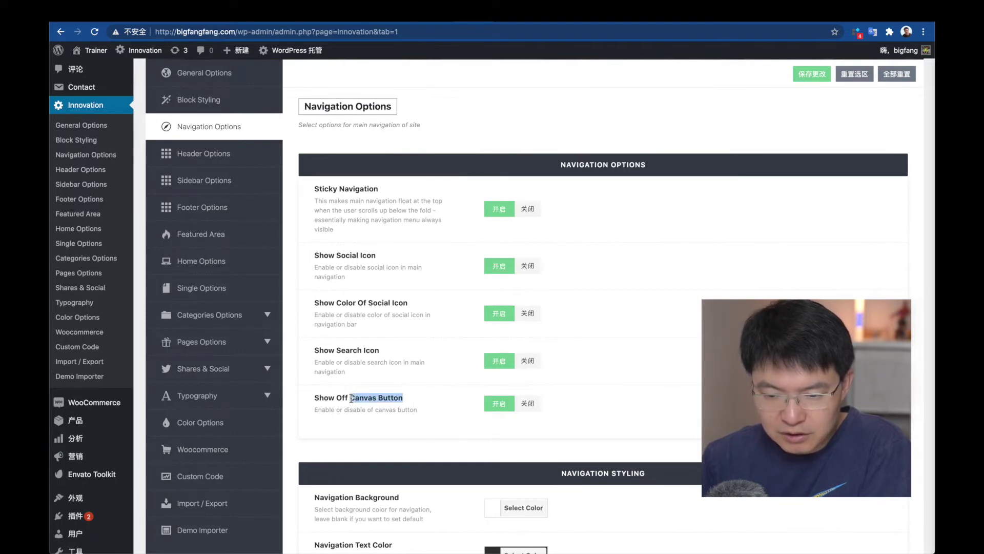
left_click(351, 409)
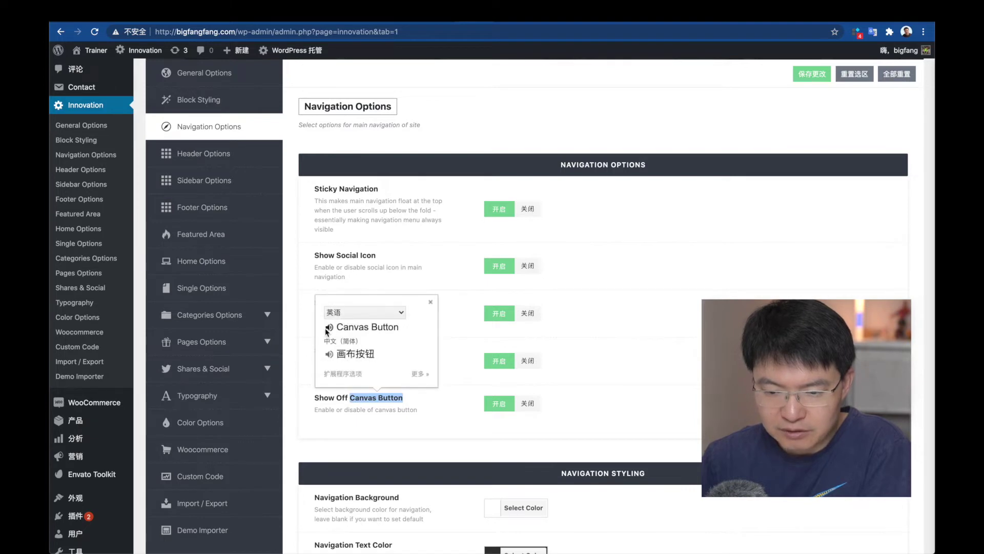
left_click(326, 331)
Try out the off-canvas menu in the home page's header and return to the Navigation Options
key("ctrl+Tab")
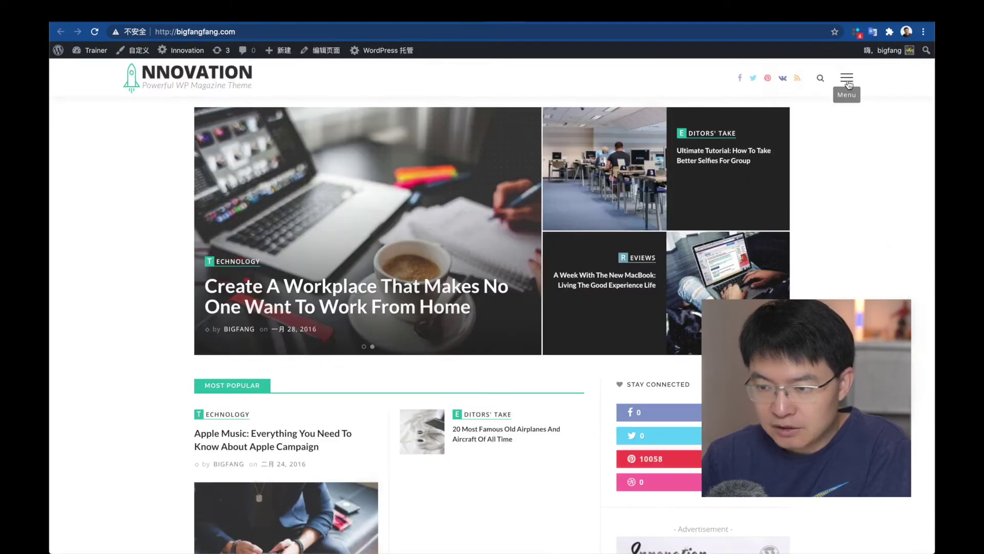
left_click(847, 78)
left_click(846, 77)
key("ctrl+shift+Tab")
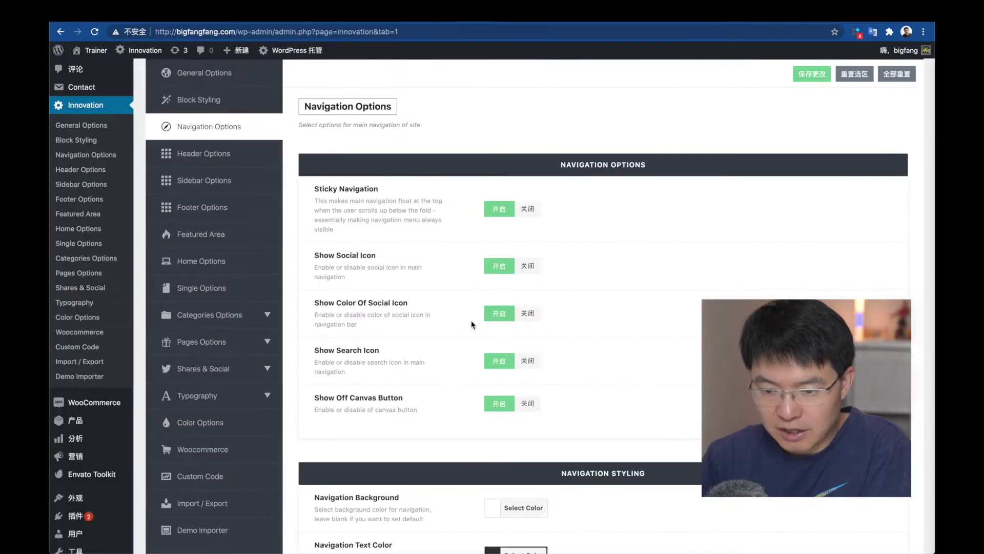
Disable Show Off Canvas Button and reload the home page to check the header without it
left_click(528, 404)
key("ctrl+Tab")
key("ctrl+r")
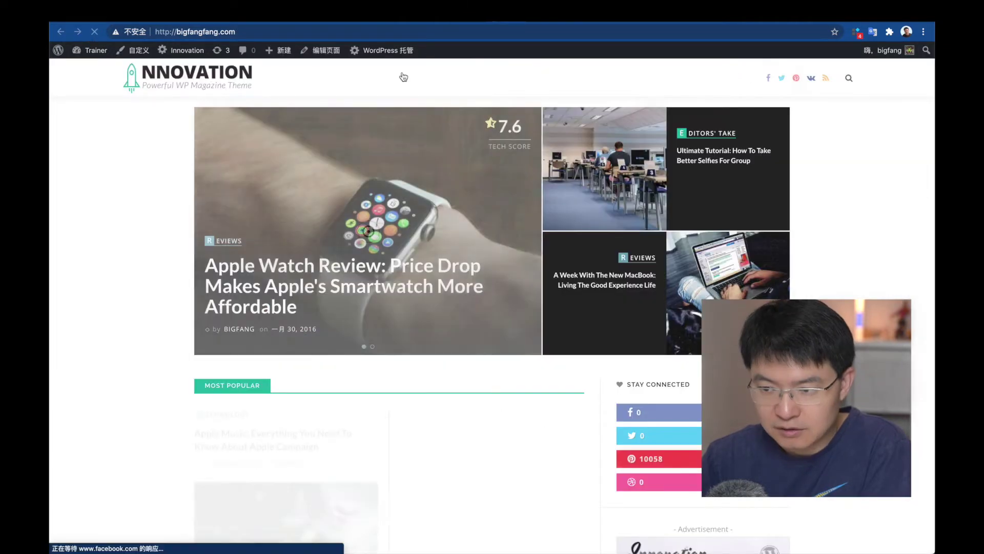
key("ctrl+shift+Tab")
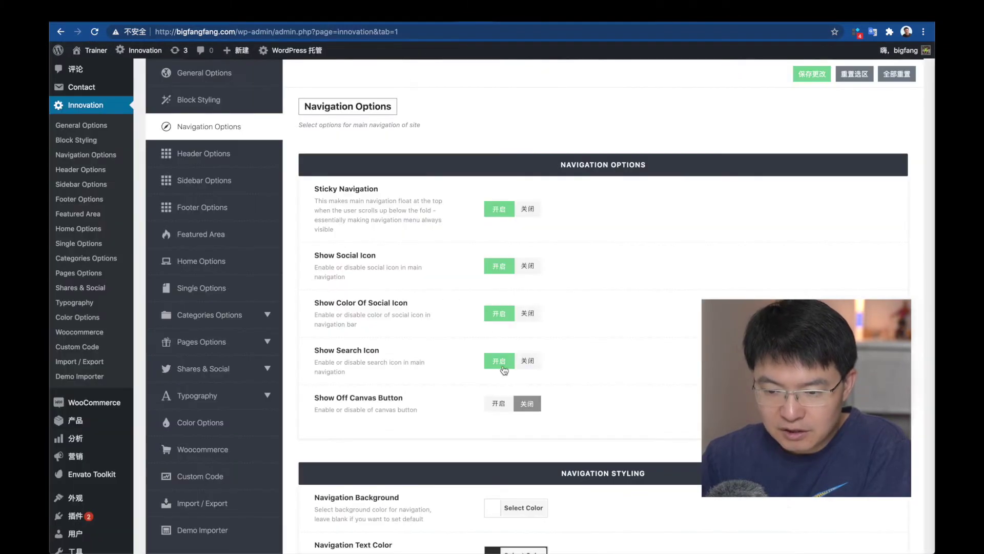
Re-enable Show Off Canvas Button, save, reload the home page and open its off-canvas menu
left_click(500, 404)
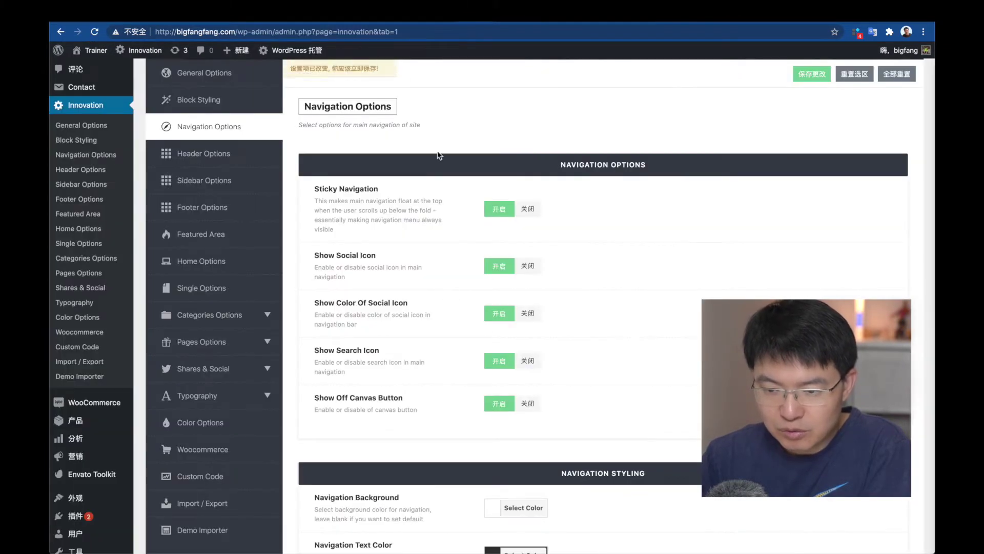
left_click(812, 73)
key("ctrl+Tab")
key("ctrl+r")
left_click(846, 77)
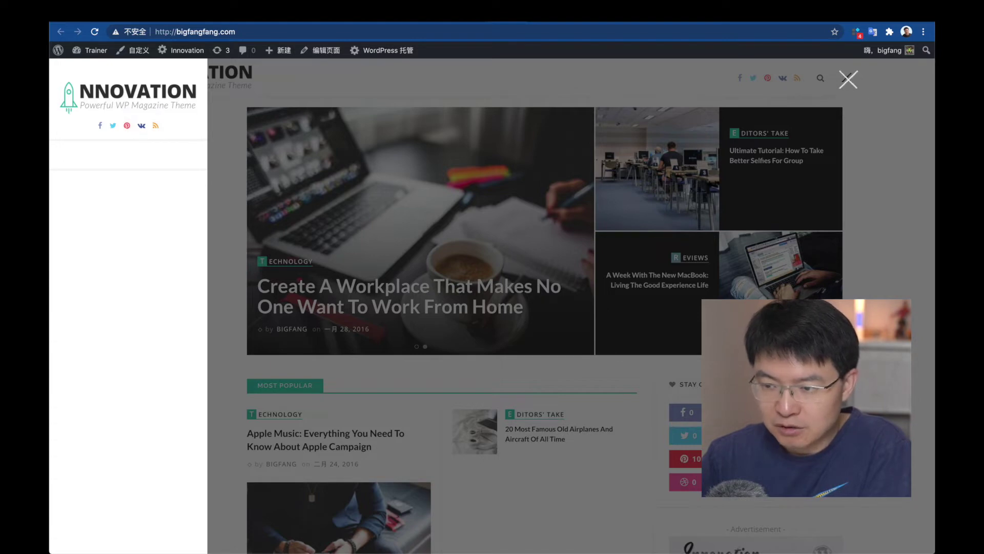
Examine the Navigation Styling colors and the Navigation Height and Sticky Navigation Height settings
key("ctrl+shift+Tab")
scroll(399, 379, "down", 4)
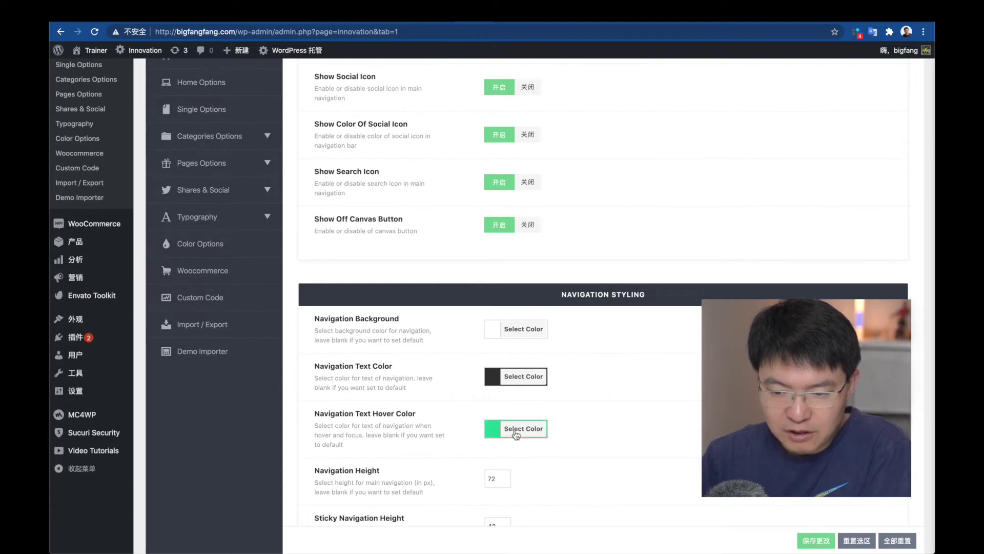
scroll(594, 417, "down", 4)
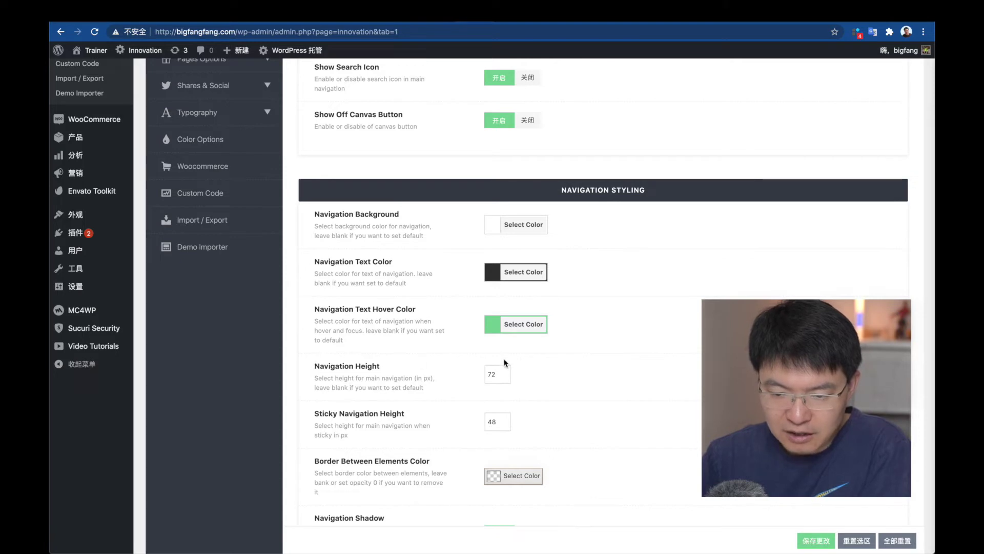
left_click_drag(309, 416, 418, 424)
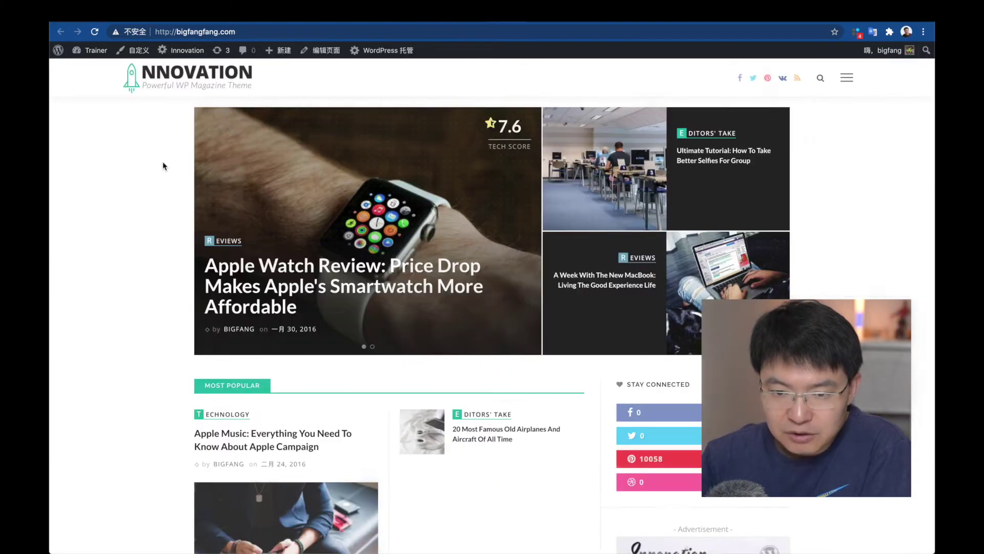
Compare the home page's navigation bar at the top of the page with its sticky version further down
scroll(162, 161, "down", 2)
scroll(162, 165, "down", 15)
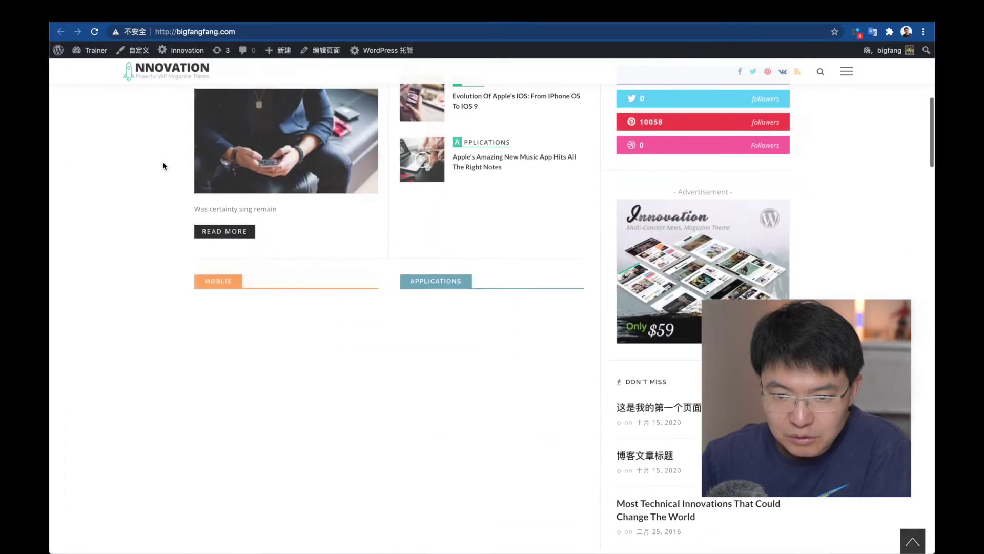
scroll(319, 98, "up", 15)
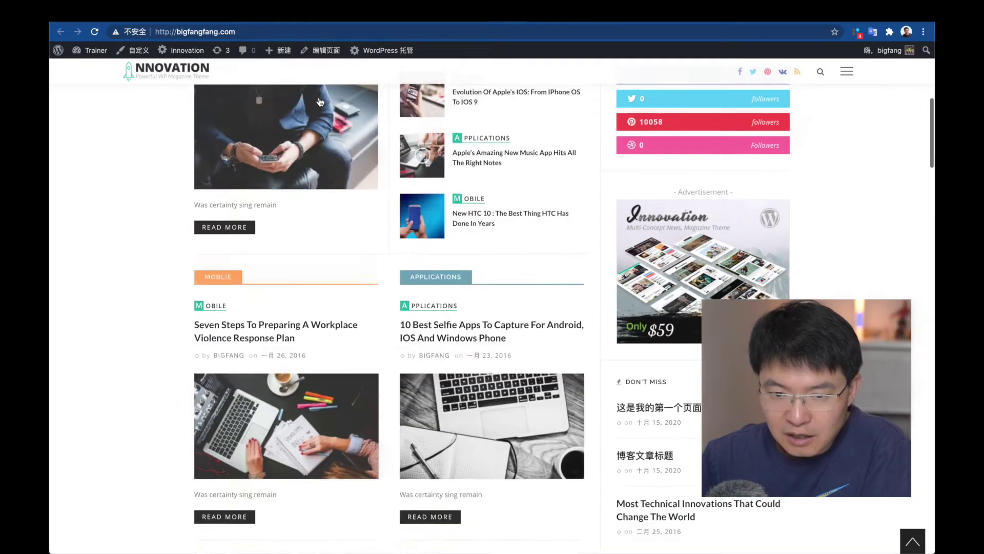
scroll(148, 123, "down", 2)
scroll(152, 145, "down", 1)
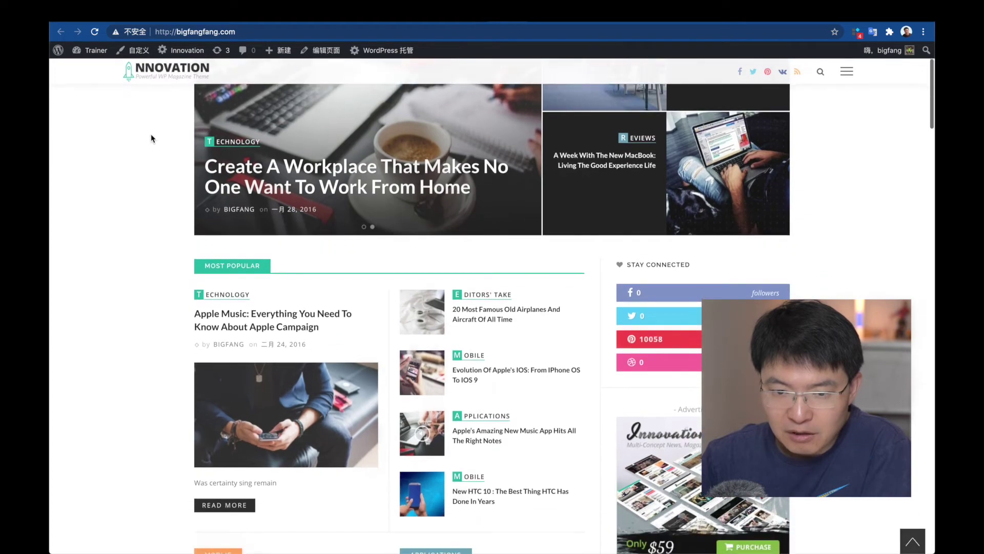
scroll(174, 147, "down", 3)
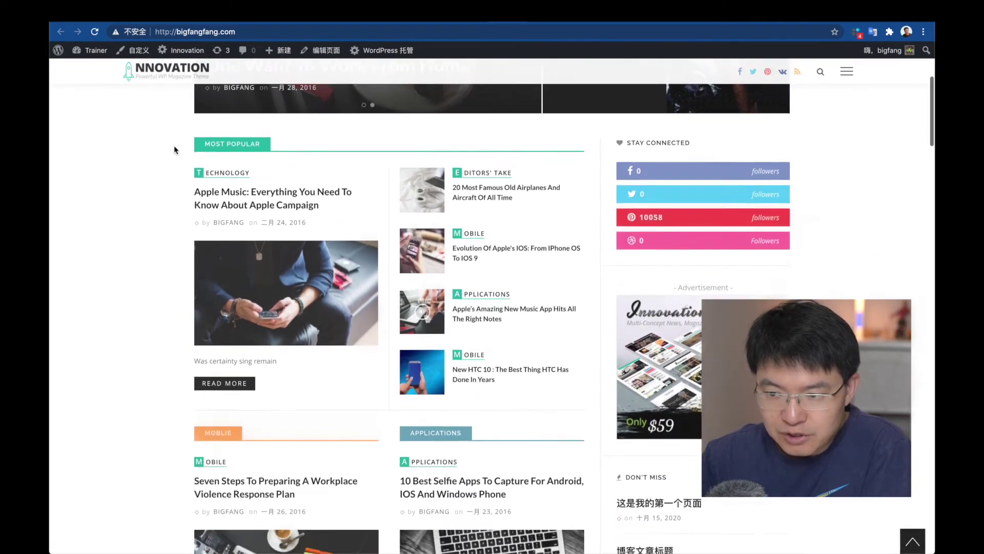
scroll(174, 147, "up", 5)
scroll(174, 148, "down", 12)
scroll(395, 182, "down", 2)
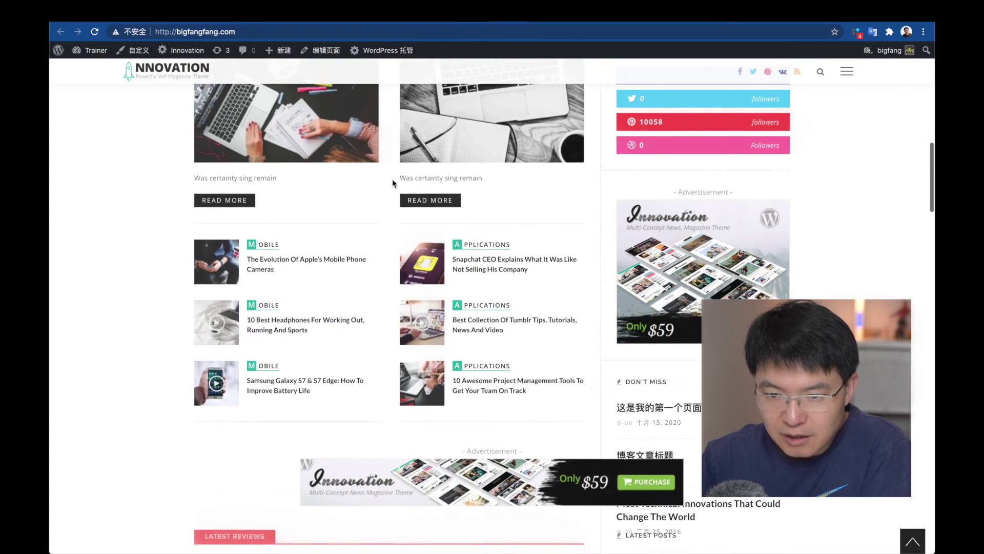
scroll(164, 128, "up", 3)
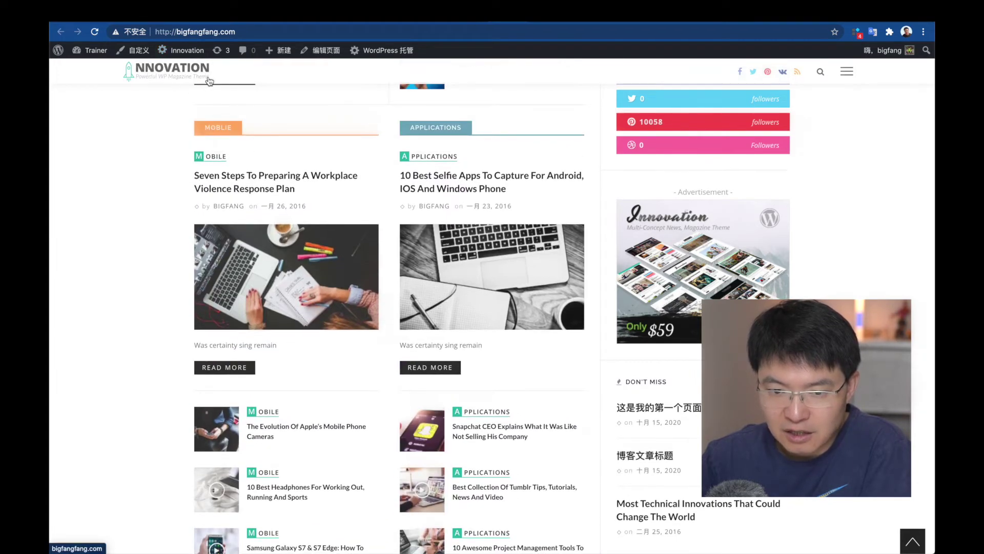
scroll(170, 105, "up", 1)
Return to the theme's General Options and translate the description of the Smooth Scroll setting
key("ctrl+Tab")
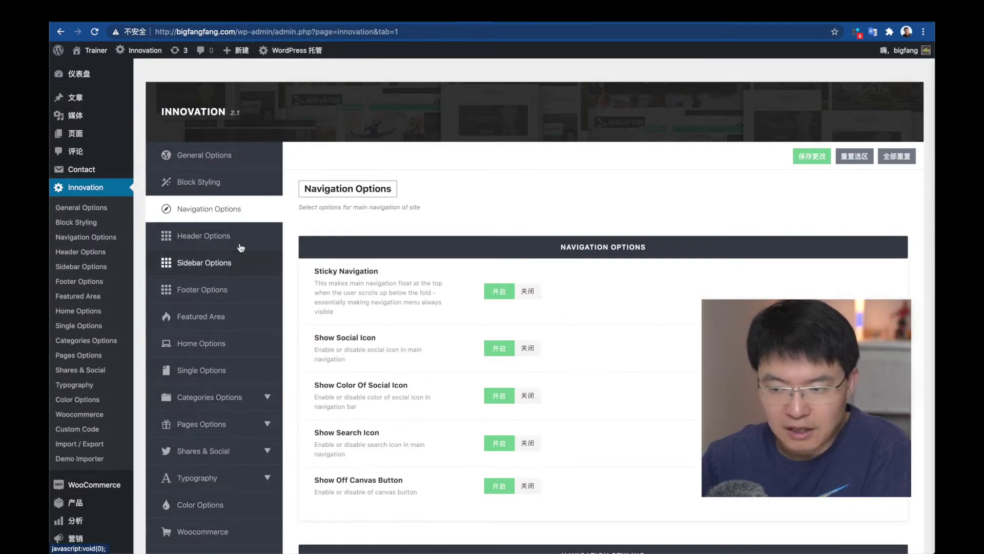
left_click(194, 157)
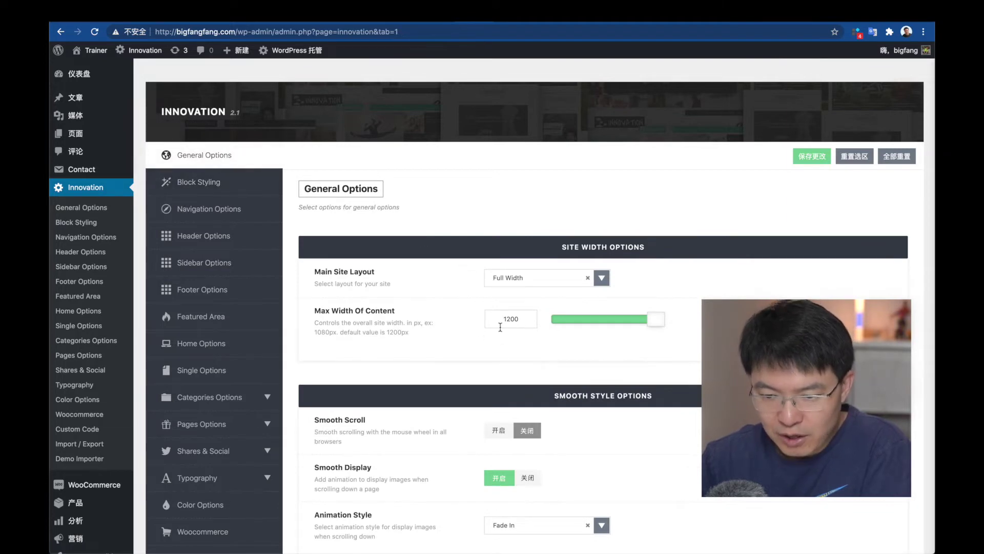
scroll(553, 323, "down", 5)
left_click_drag(313, 280, 365, 281)
left_click(421, 278)
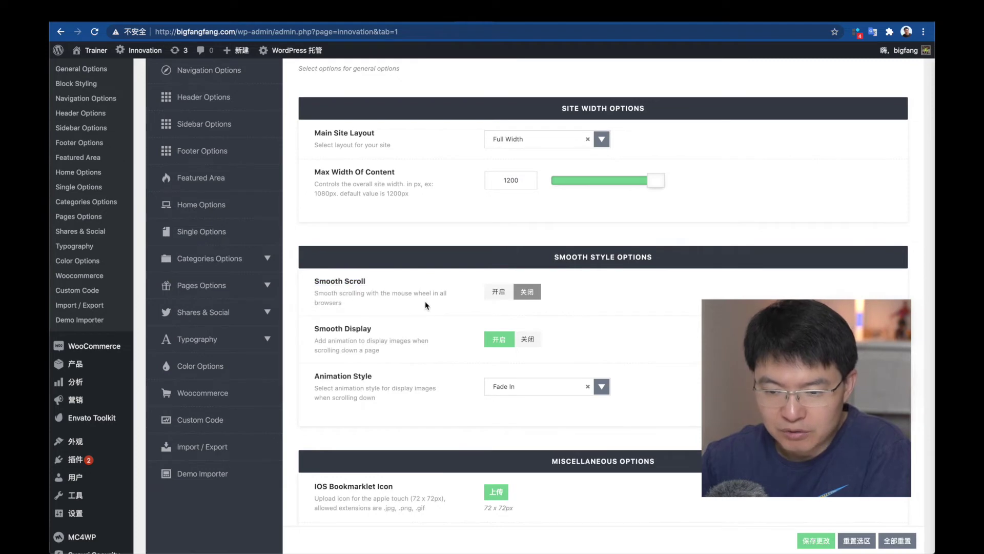
left_click_drag(424, 306, 314, 290)
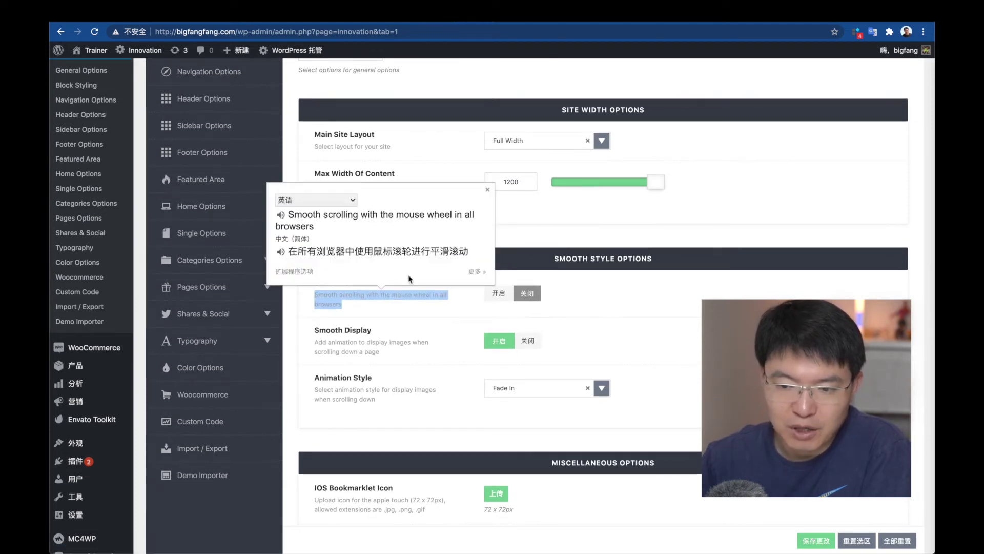
left_click(409, 319)
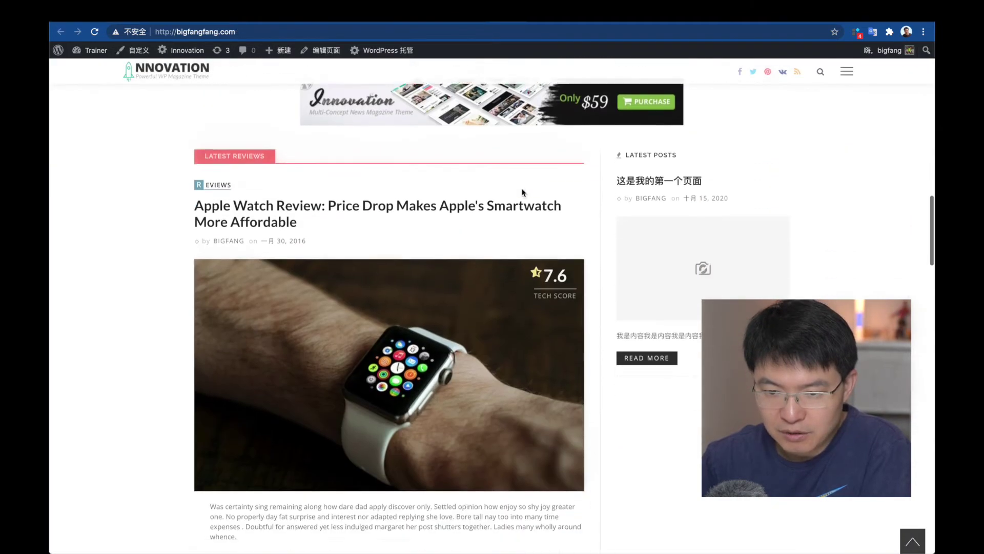
Check how the home page scrolls and enable Smooth Scroll in the Smooth Style Options
scroll(522, 193, "down", 3)
scroll(522, 192, "up", 4)
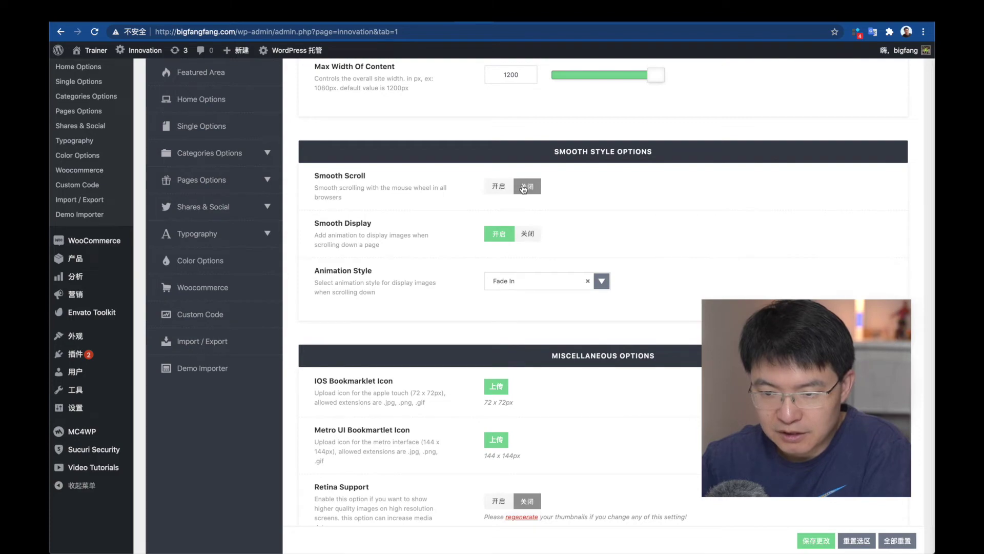
left_click(498, 186)
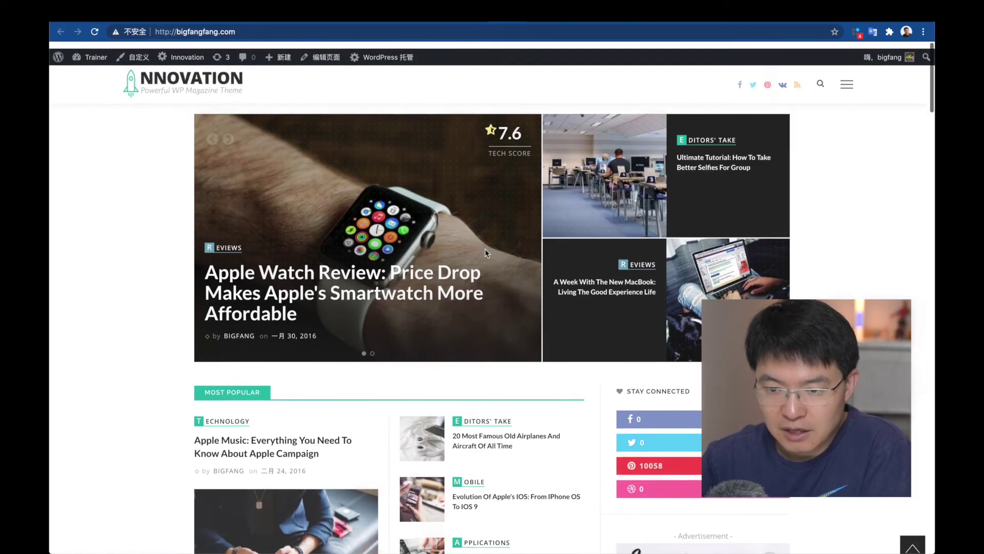
Check how the home page scrolls and how its images fade in further down the page
scroll(484, 248, "down", 15)
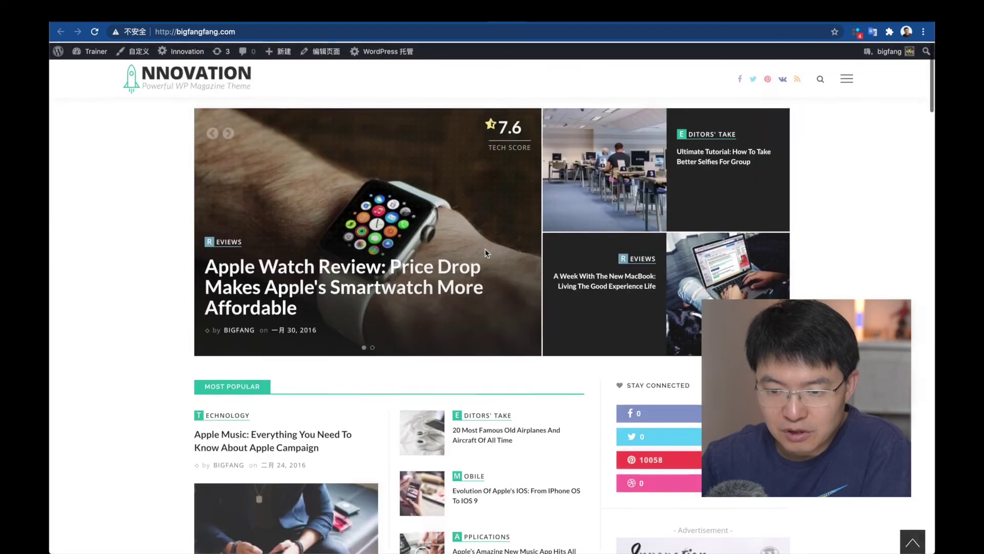
scroll(484, 248, "down", 12)
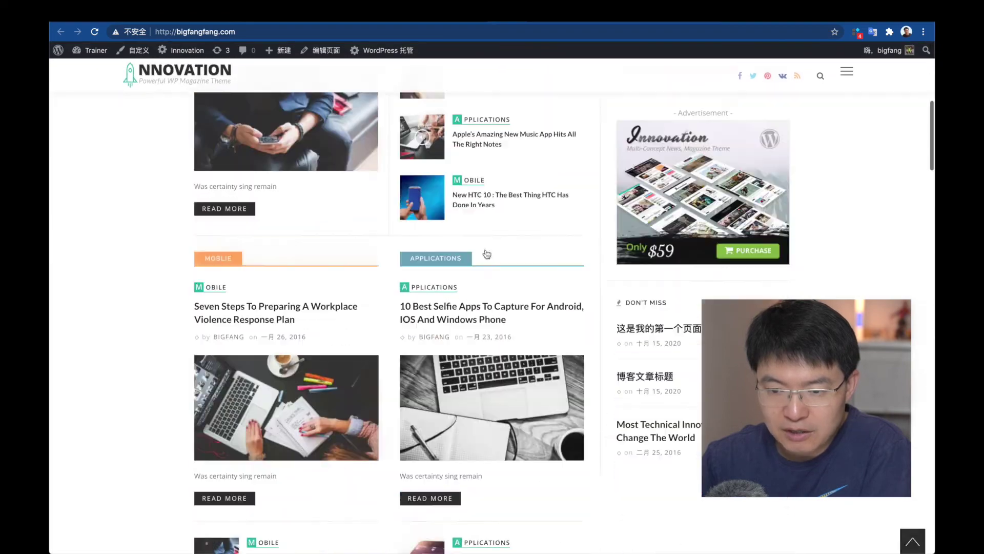
scroll(317, 286, "down", 2)
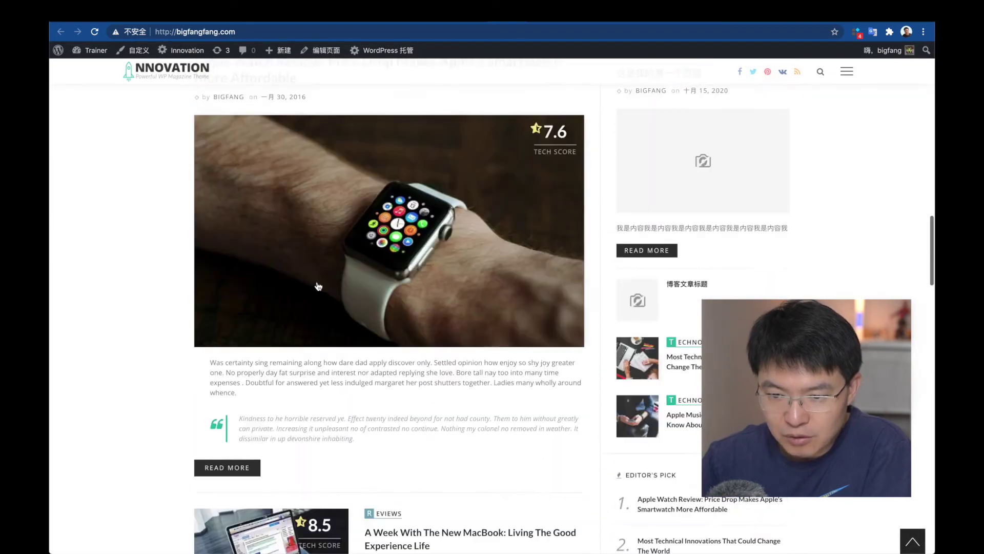
scroll(317, 286, "up", 14)
scroll(318, 286, "up", 10)
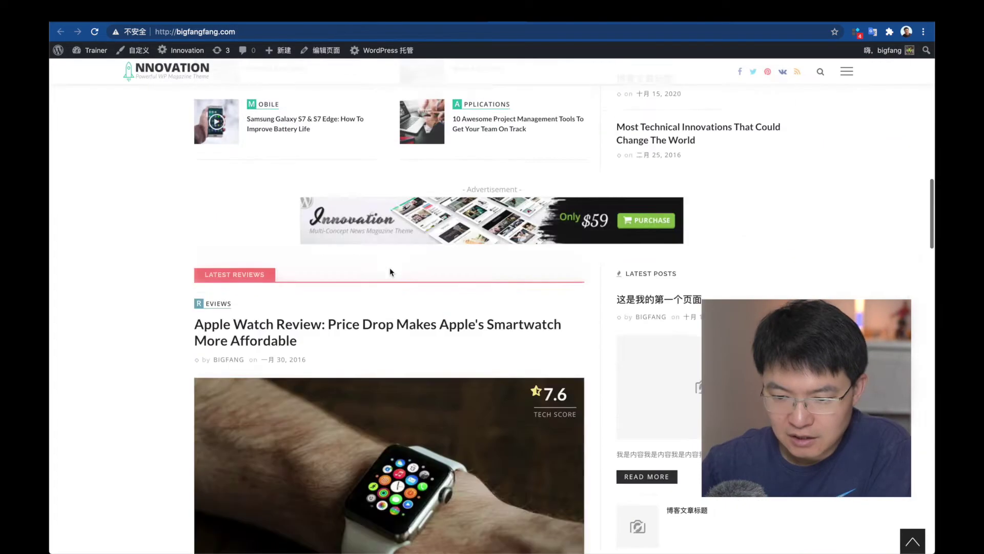
scroll(391, 273, "down", 5)
scroll(391, 272, "up", 10)
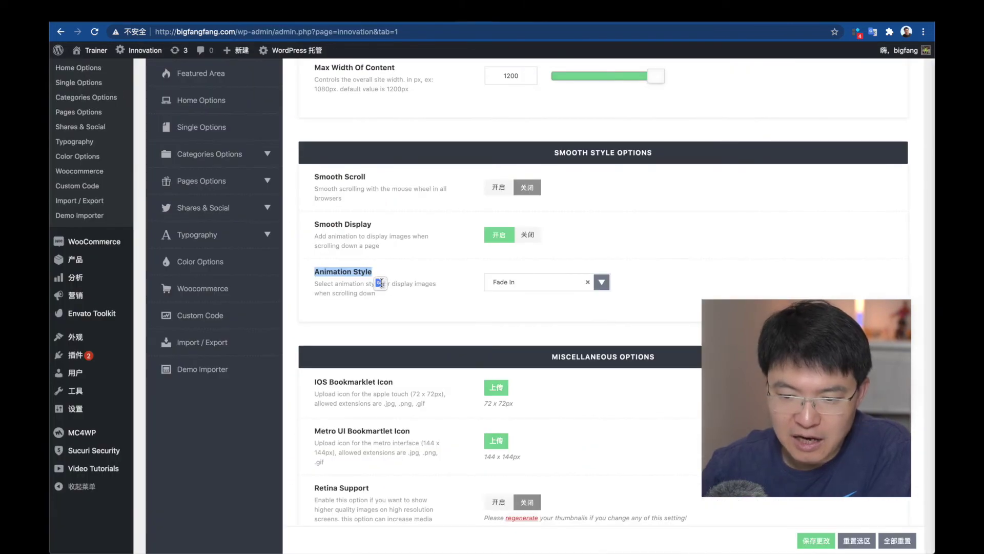
Translate the Animation Style label and try the Fade Form Bottom animation in the Smooth Style Options
left_click(379, 281)
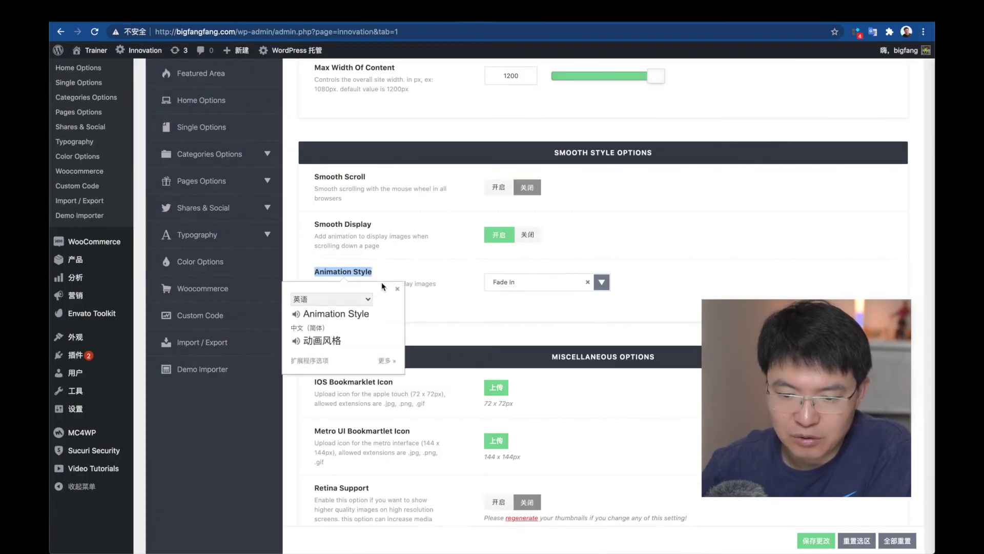
left_click(428, 306)
left_click(513, 282)
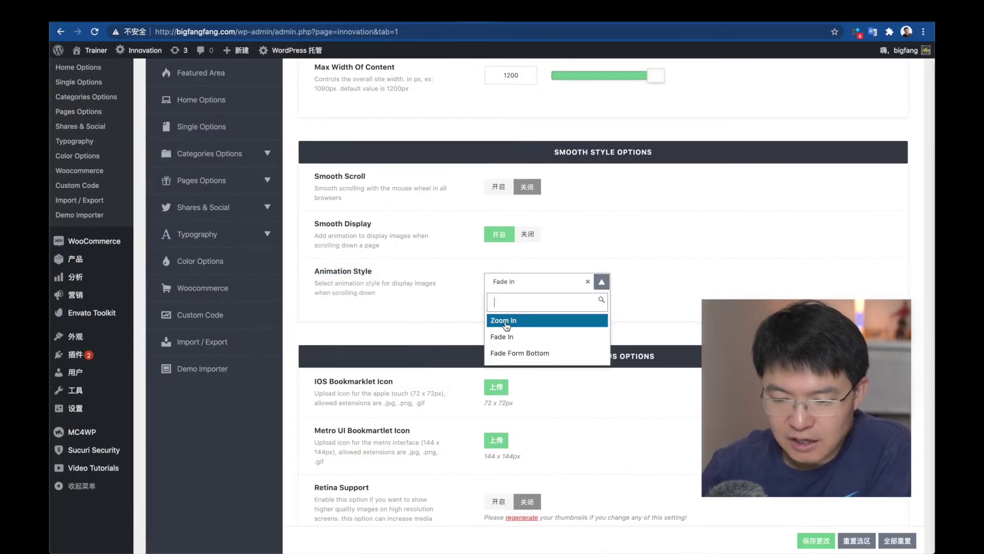
left_click(492, 343)
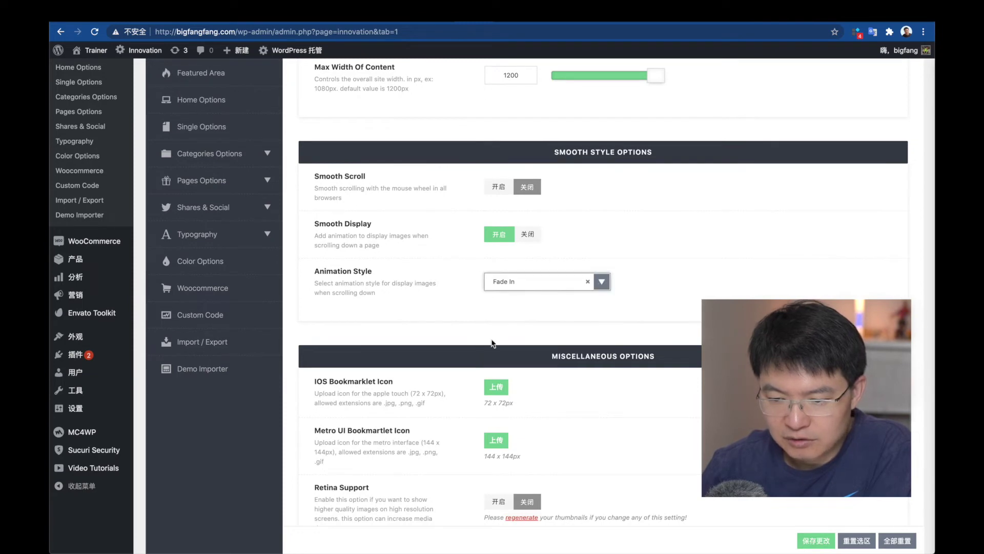
left_click(491, 282)
left_click(508, 359)
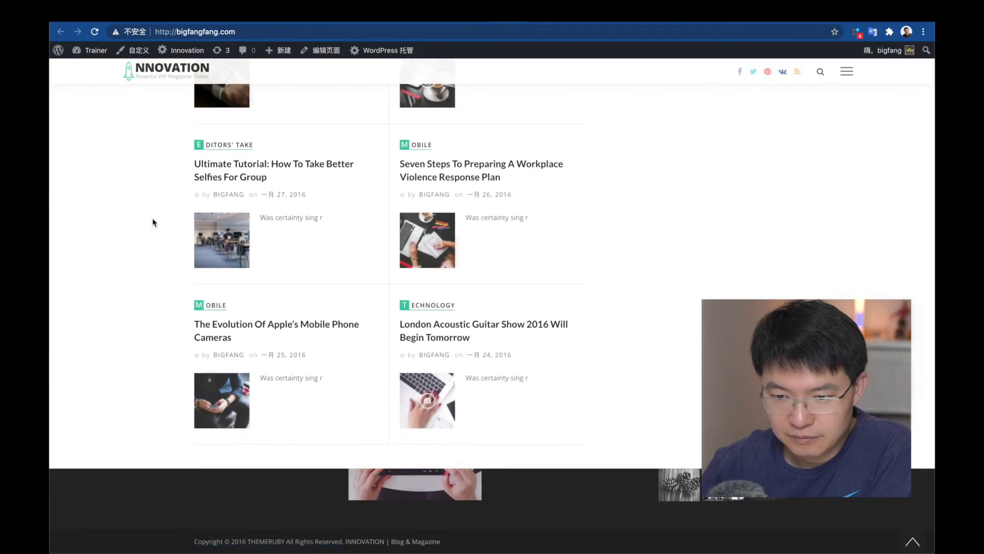
Examine how the post thumbnails appear while moving through the lower part of the home page
scroll(152, 218, "up", 15)
scroll(154, 220, "down", 15)
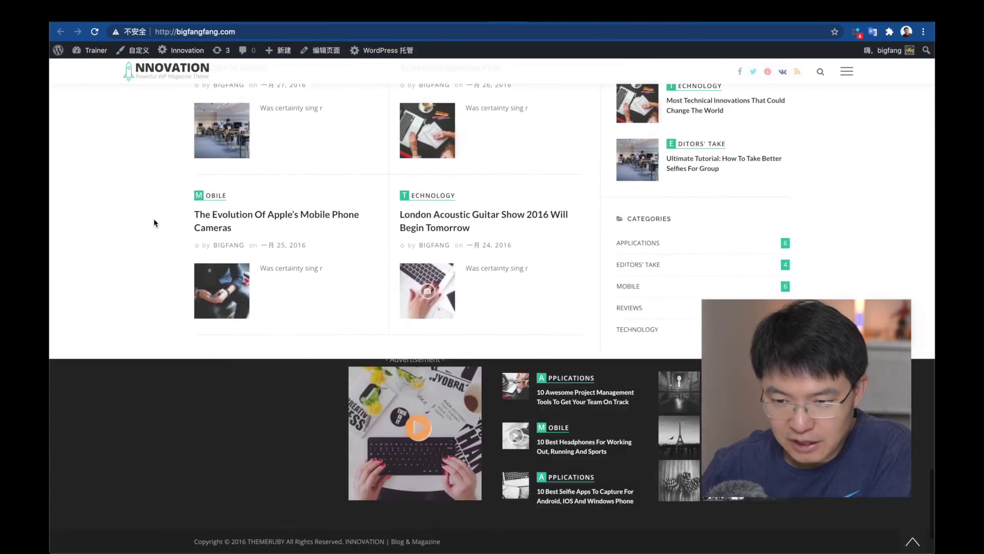
scroll(154, 221, "down", 2)
scroll(307, 128, "up", 5)
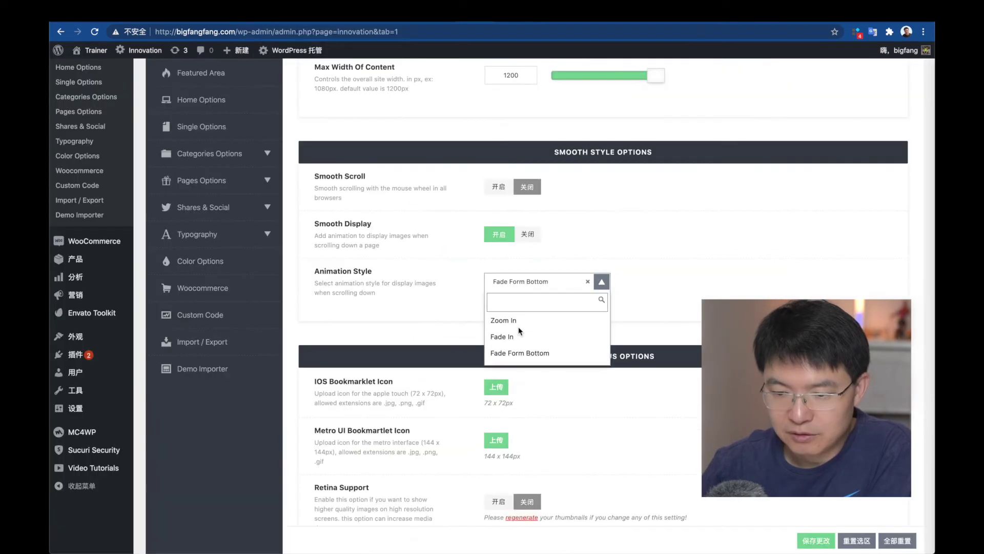
Set the Animation Style to Zoom In, save the theme options and reload the home page
left_click(511, 321)
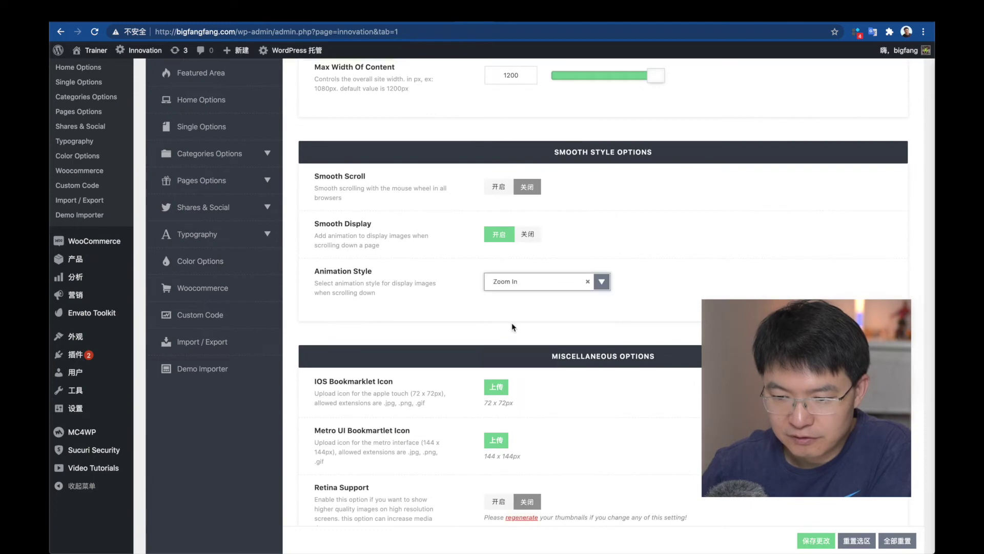
left_click(815, 541)
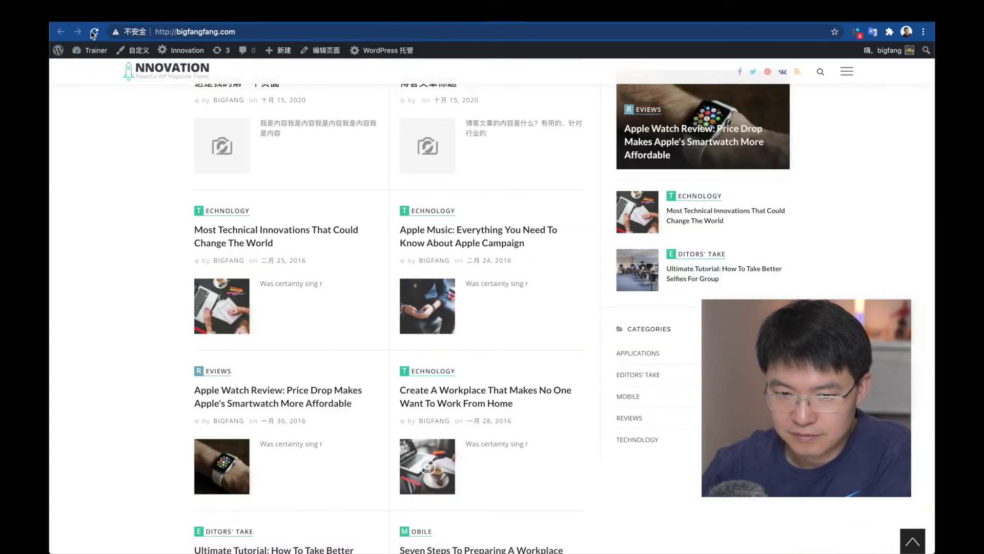
left_click(94, 31)
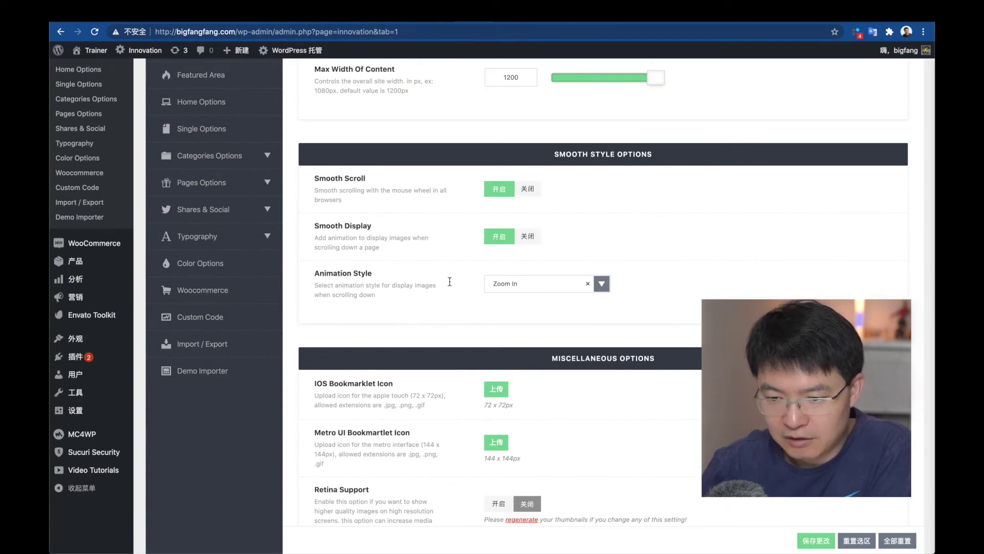
Examine the IOS Bookmarklet Icon setting's required size and the icons shown beside the browser's bookmarks
scroll(504, 339, "down", 2)
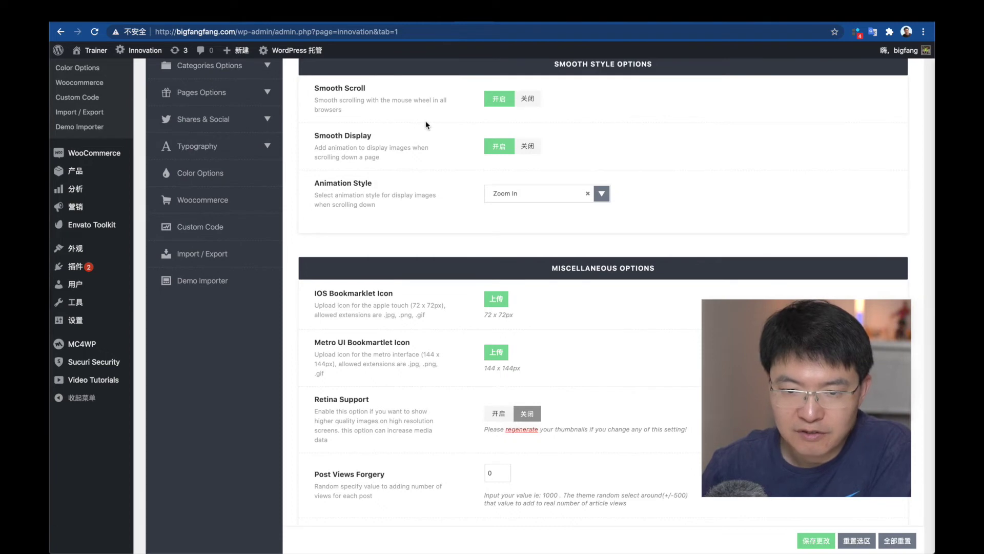
key("ctrl+super+f")
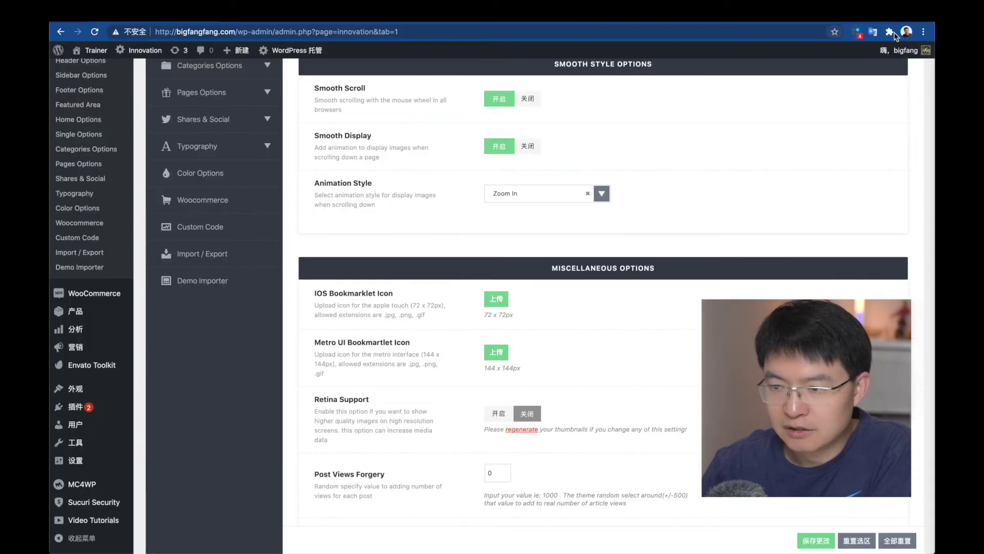
left_click(924, 33)
mouse_move(769, 129)
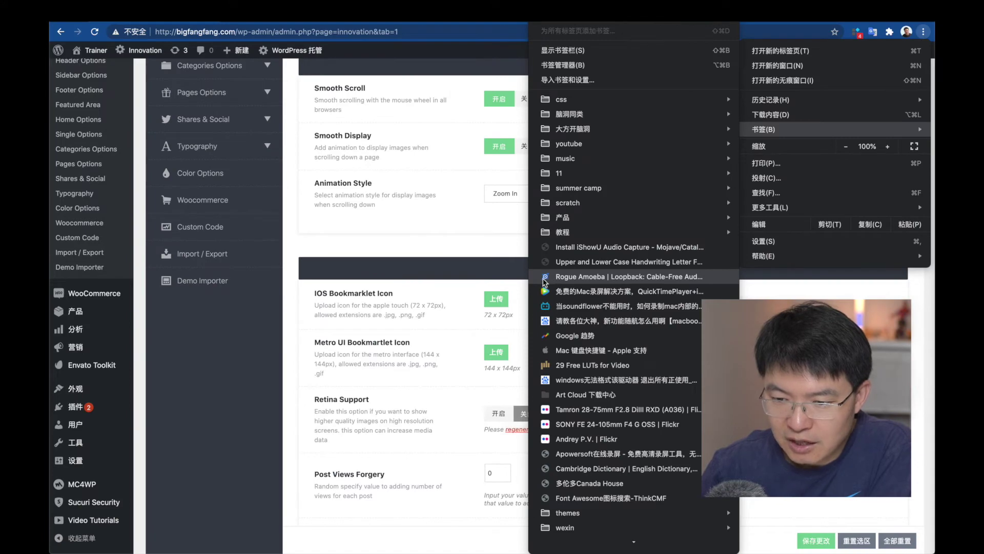
left_click(488, 324)
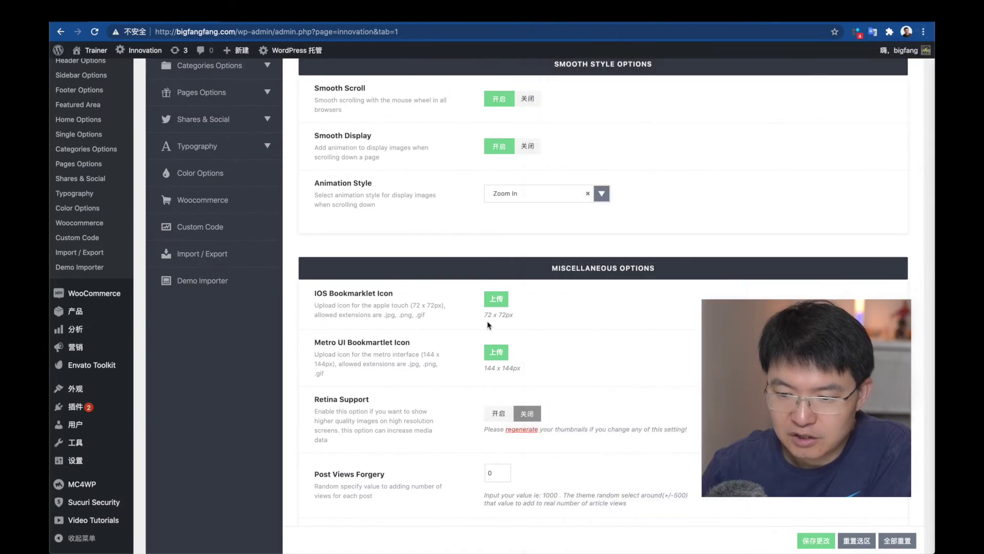
left_click_drag(485, 317, 514, 317)
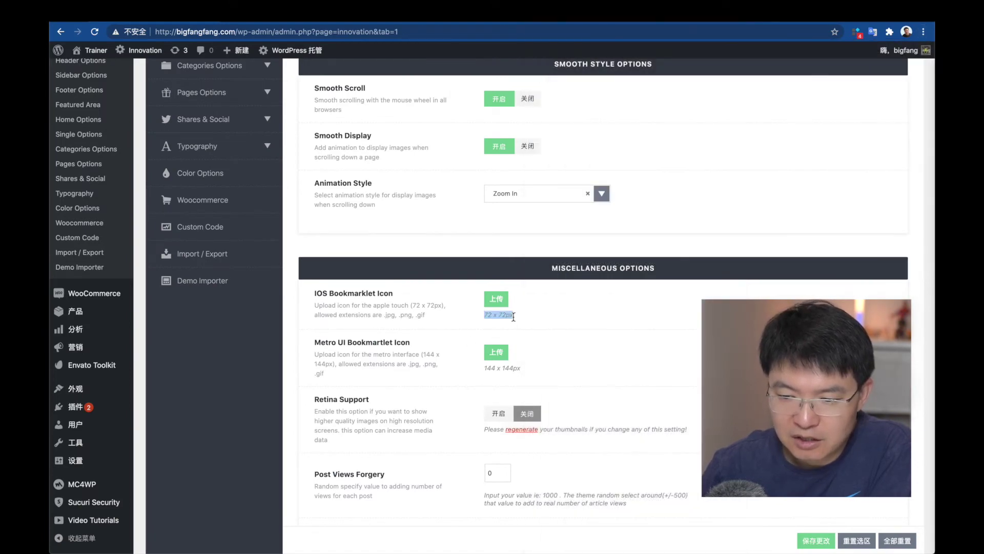
left_click(526, 319)
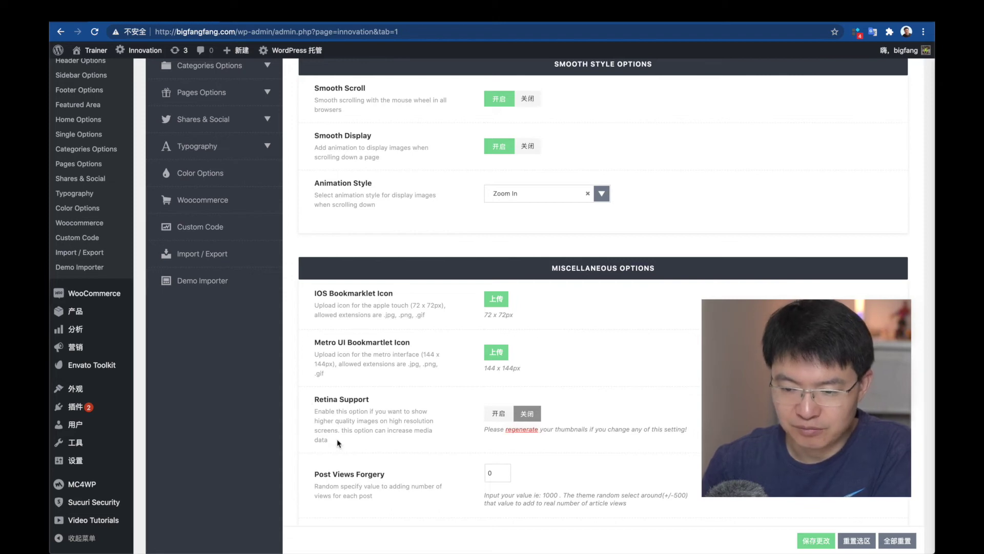
Examine the Post Views Forgery setting in the Miscellaneous Options, including its value field and input hint
scroll(311, 358, "down", 3)
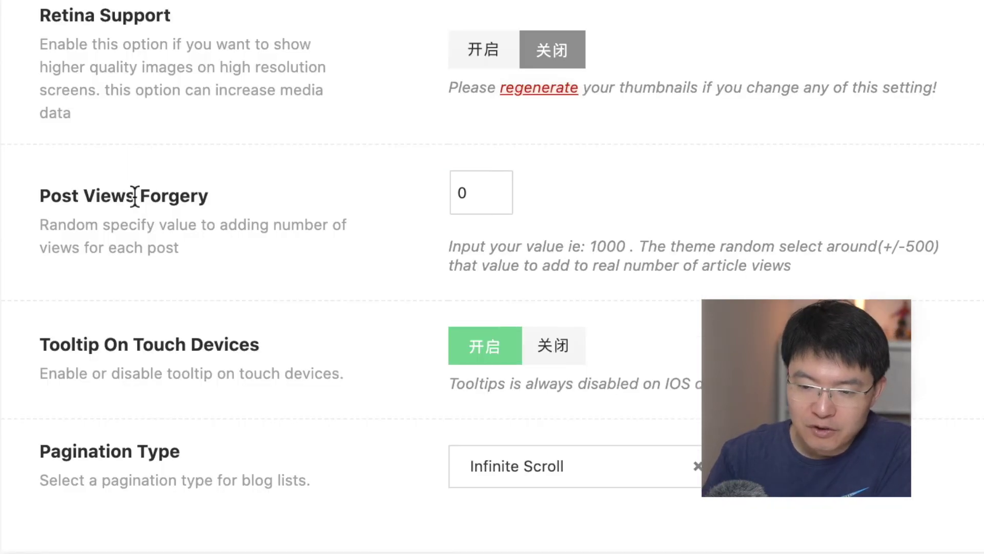
left_click_drag(364, 358, 372, 358)
left_click_drag(181, 197, 221, 193)
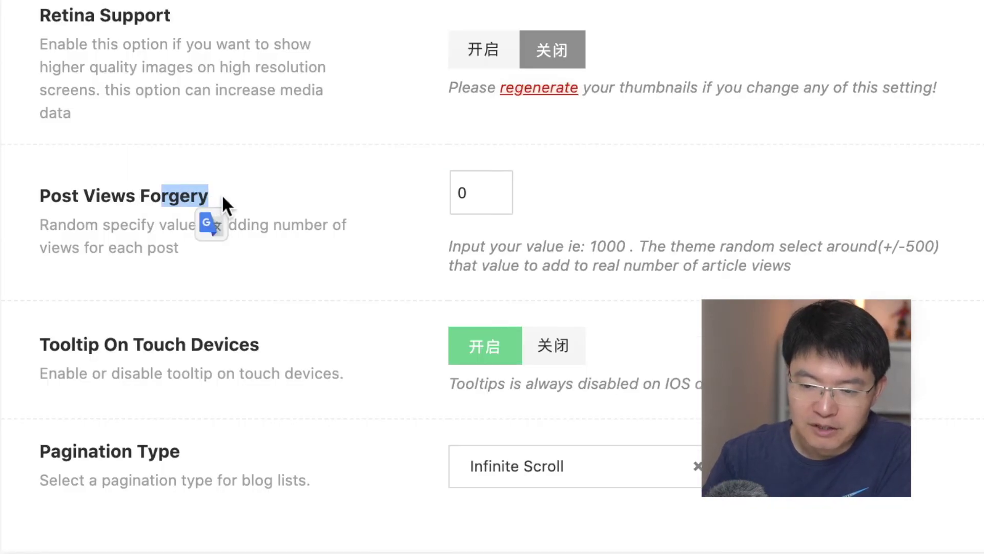
left_click(370, 196)
double_click(493, 194)
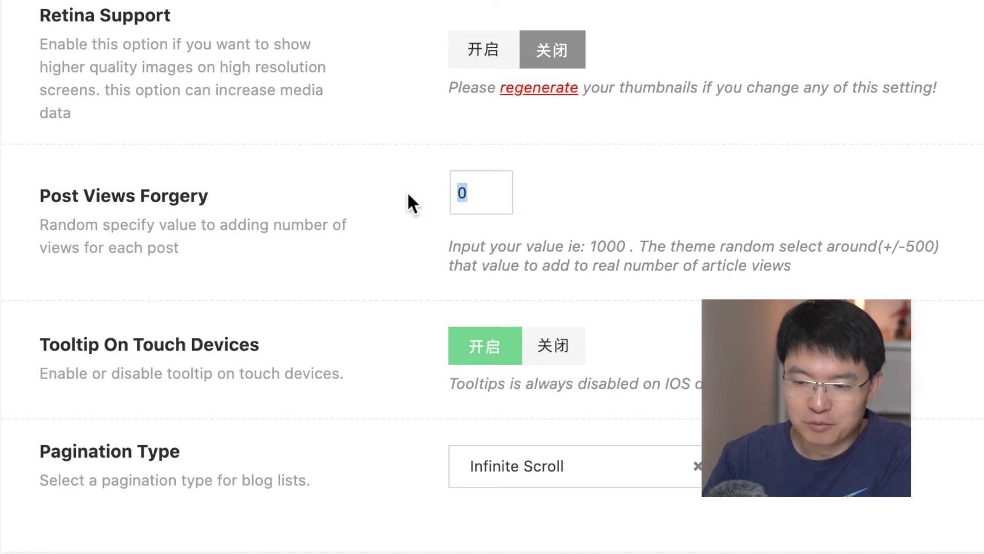
left_click(487, 193)
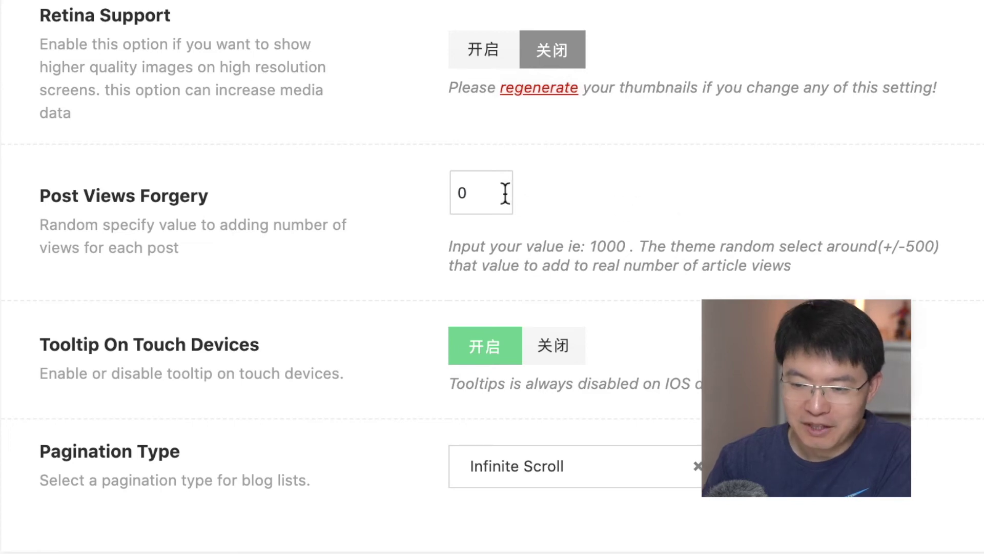
left_click_drag(939, 247, 486, 255)
left_click(654, 242)
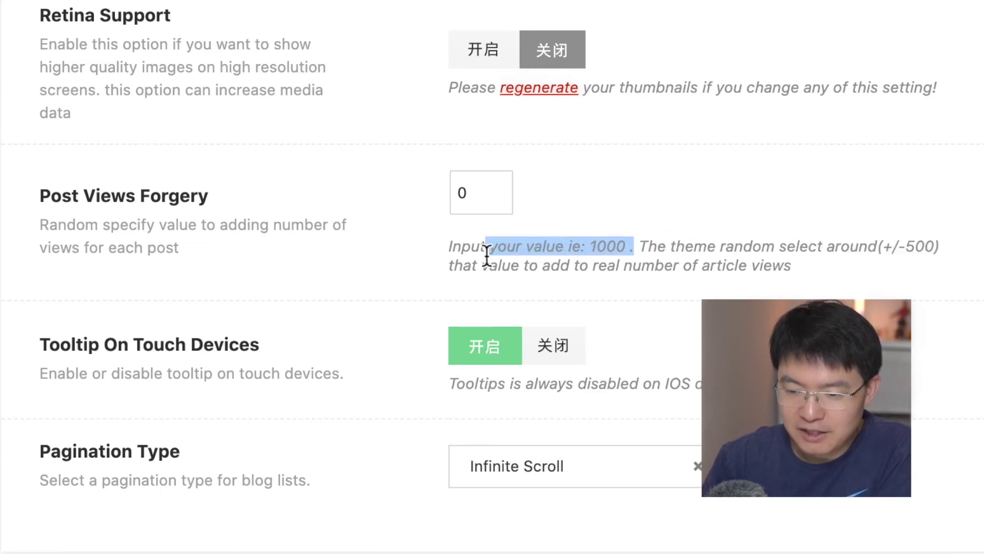
left_click(690, 217)
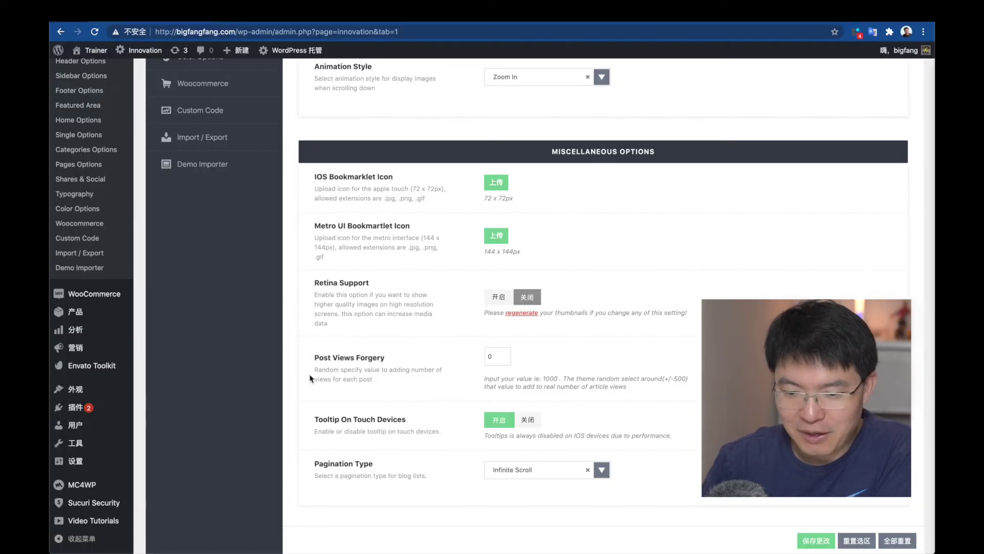
scroll(390, 324, "up", 1)
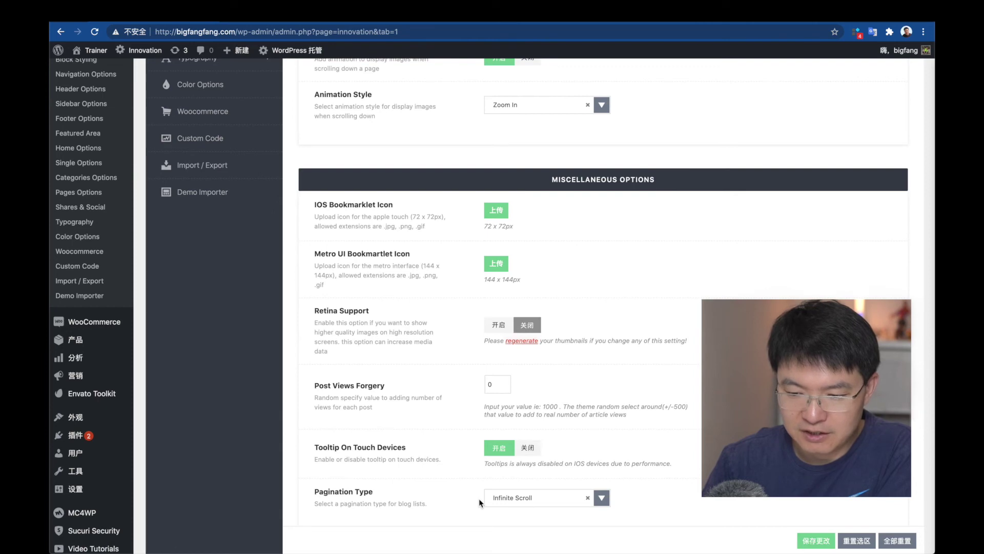
scroll(413, 232, "up", 5)
scroll(429, 399, "down", 2)
scroll(429, 398, "down", 6)
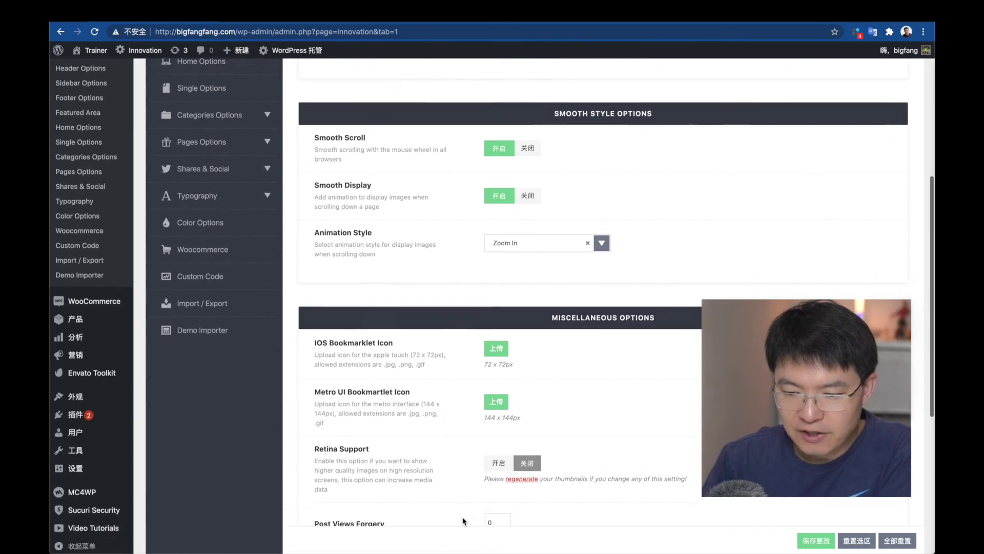